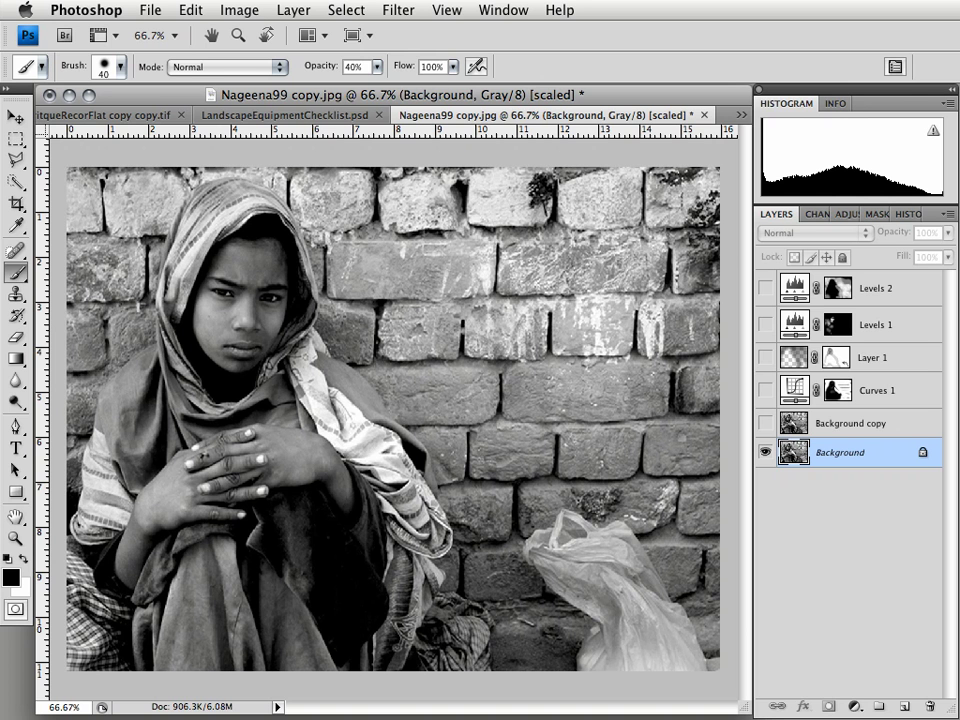
Reduce the brush size to 20
left_click(634, 337)
mouse_move(634, 337)
left_mouse_down()
mouse_move(570, 338)
mouse_move(496, 317)
mouse_move(478, 302)
mouse_move(256, 229)
mouse_move(246, 246)
left_mouse_up()
key("bracketleft")
key("bracketleft")
key("bracketleft")
key("bracketleft")
mouse_move(246, 246)
left_mouse_down()
mouse_move(301, 224)
mouse_move(300, 383)
mouse_move(343, 509)
left_mouse_up()
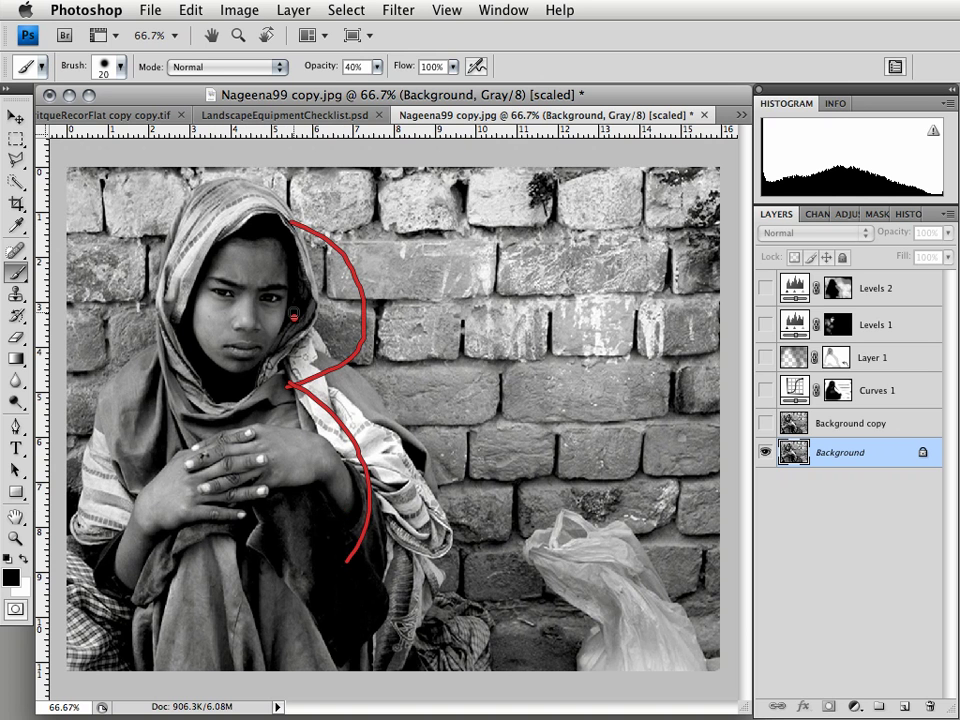
left_click(177, 270)
mouse_move(177, 270)
left_mouse_down()
mouse_move(175, 287)
mouse_move(248, 206)
mouse_move(188, 242)
mouse_move(241, 205)
left_mouse_up()
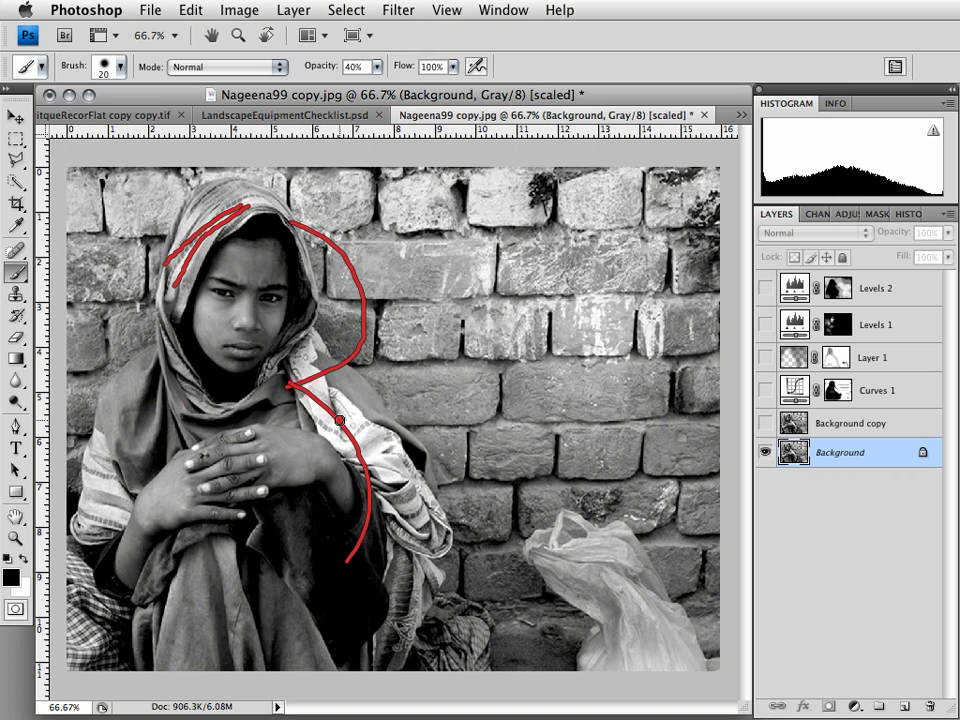
mouse_move(315, 418)
left_mouse_down()
mouse_move(368, 430)
mouse_move(409, 576)
left_mouse_up()
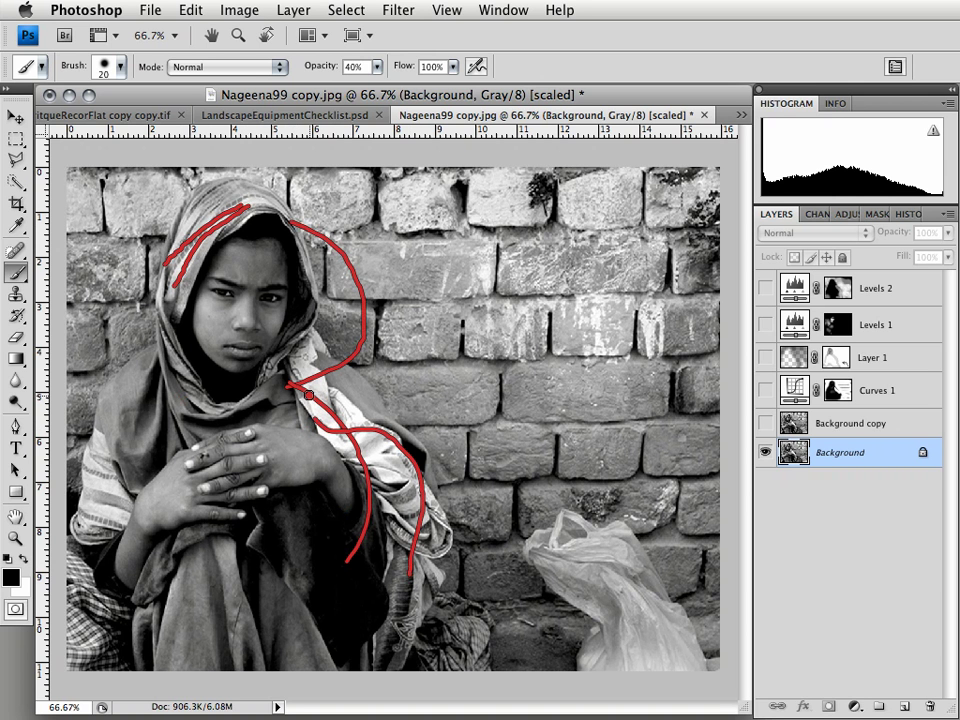
mouse_move(309, 395)
left_mouse_down()
mouse_move(361, 464)
mouse_move(349, 412)
mouse_move(369, 404)
left_mouse_up()
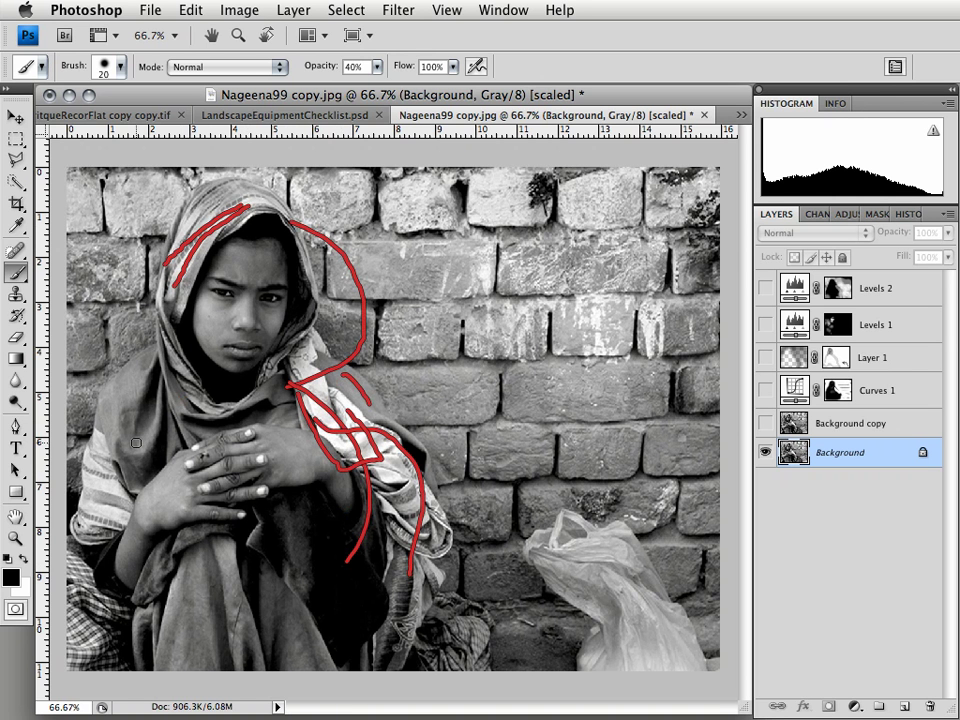
left_click_drag(91, 598, 94, 626)
left_click_drag(402, 360, 701, 358)
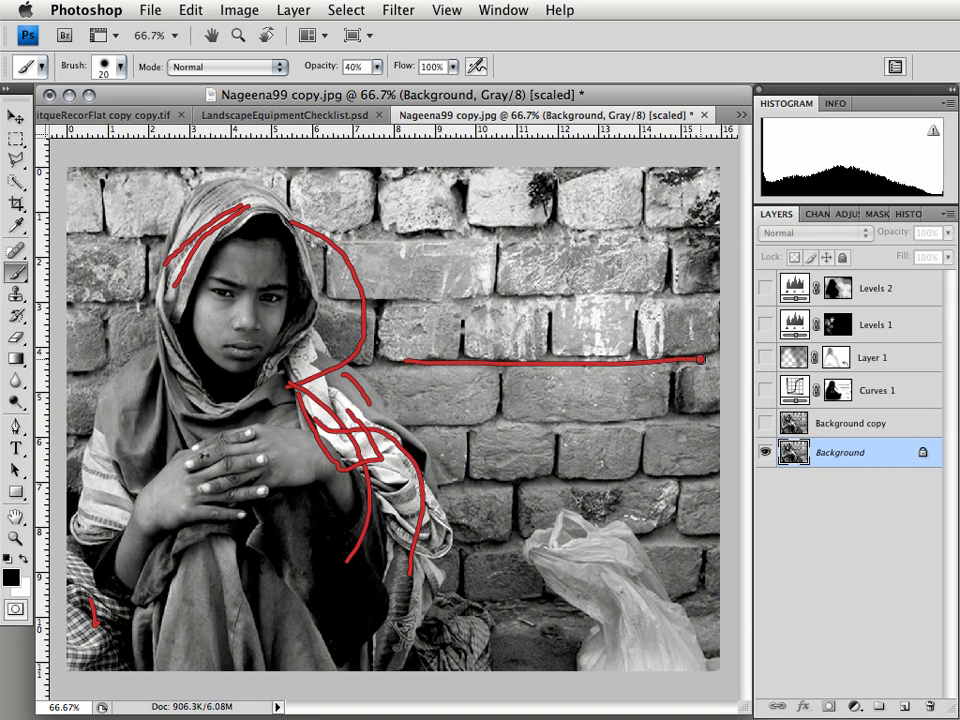
mouse_move(638, 668)
left_mouse_down()
mouse_move(649, 636)
mouse_move(549, 543)
left_mouse_up()
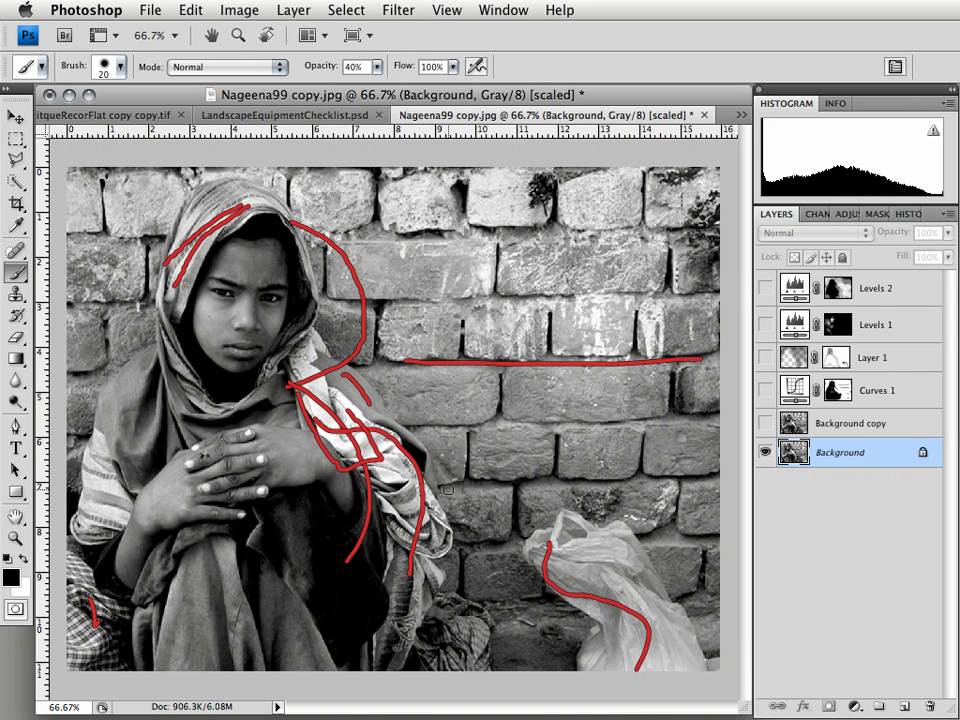
key("Escape")
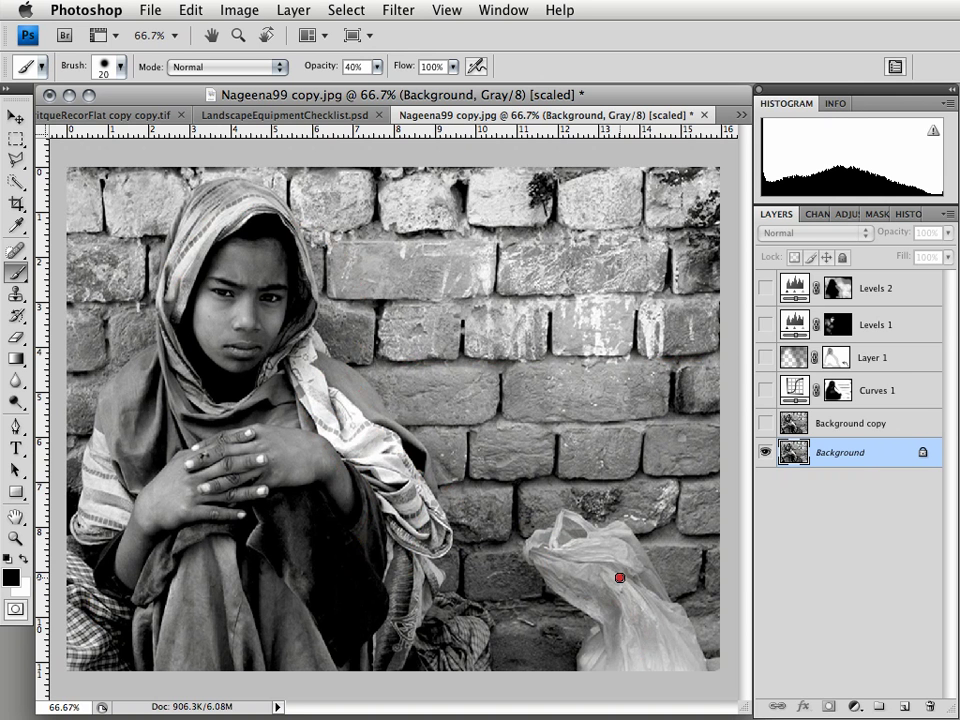
mouse_move(665, 662)
left_mouse_down()
mouse_move(645, 605)
mouse_move(571, 558)
left_mouse_up()
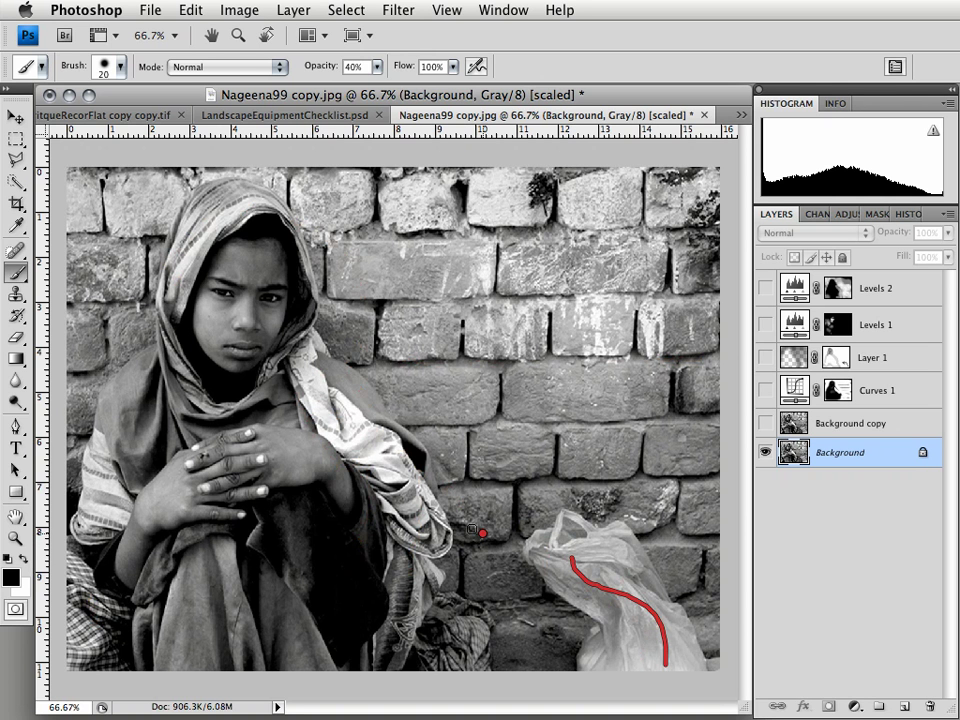
left_click_drag(412, 633, 376, 497)
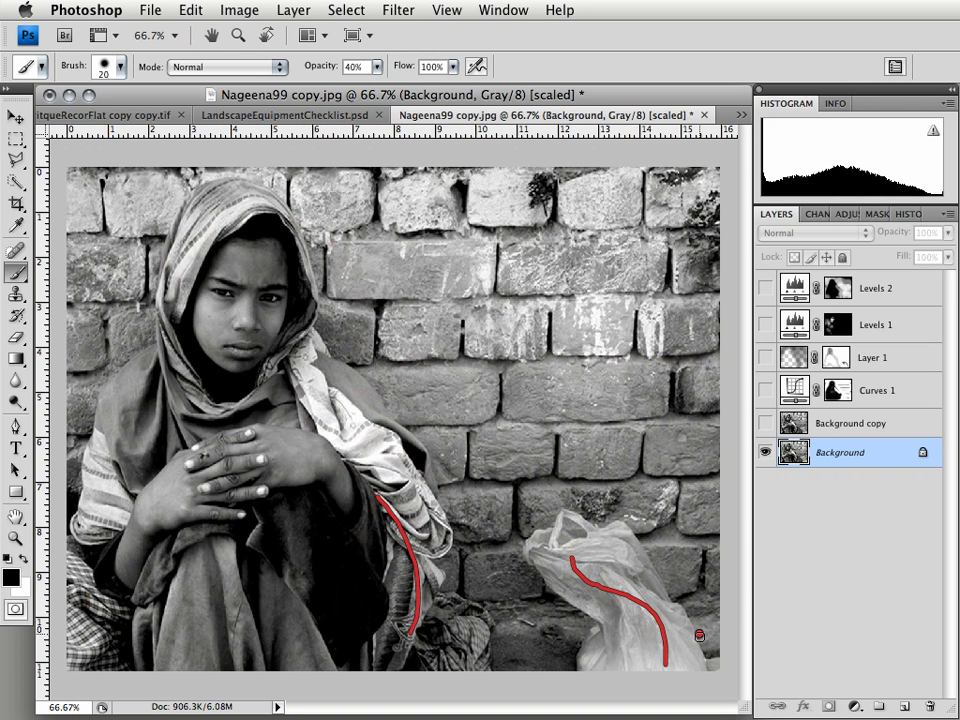
mouse_move(699, 635)
left_mouse_down()
mouse_move(524, 524)
mouse_move(582, 639)
left_mouse_up()
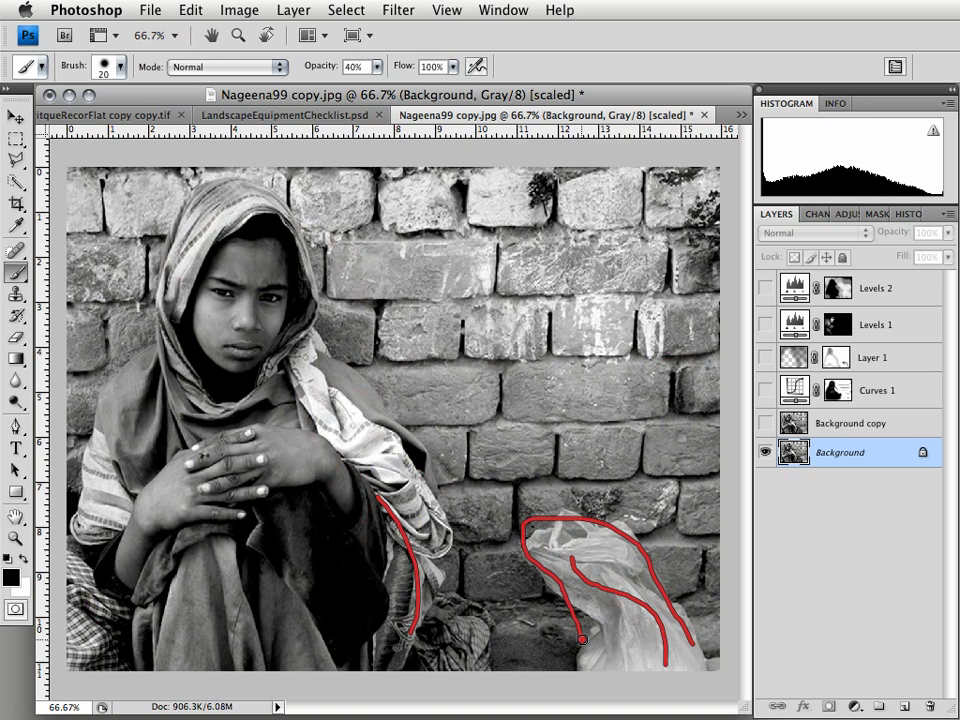
key("Escape")
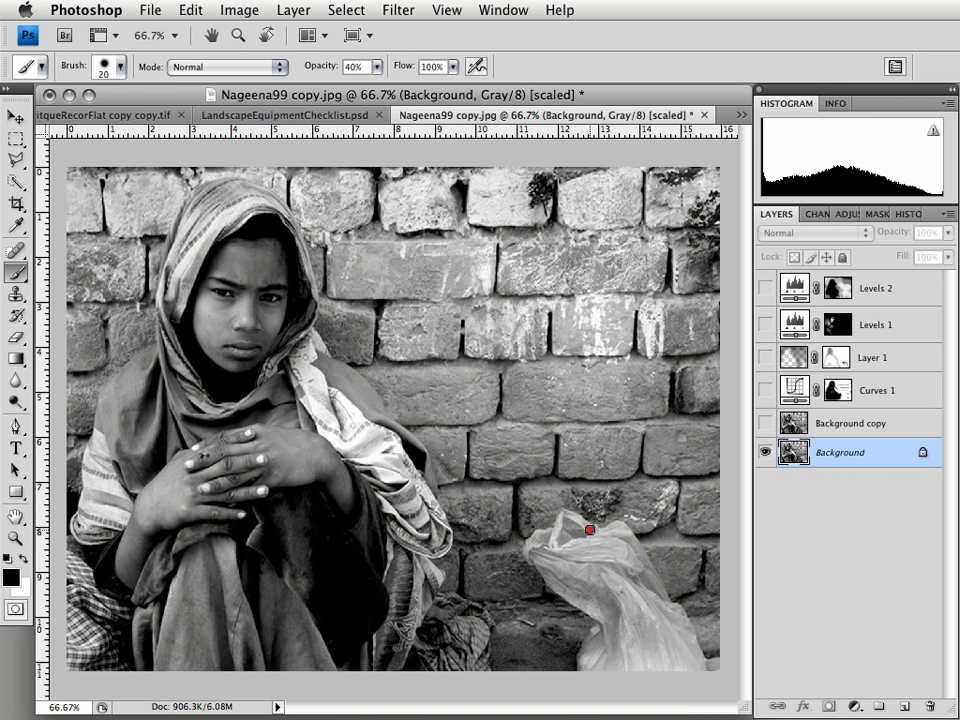
mouse_move(590, 529)
left_mouse_down()
mouse_move(541, 542)
mouse_move(543, 552)
left_mouse_up()
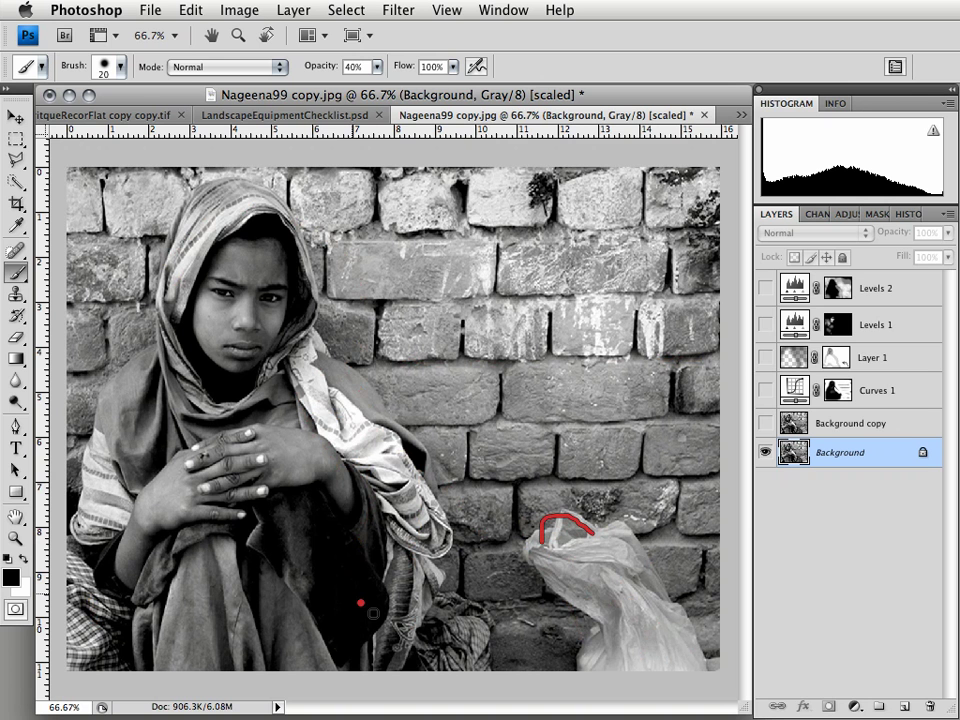
mouse_move(409, 657)
left_mouse_down()
mouse_move(298, 242)
mouse_move(165, 468)
left_mouse_up()
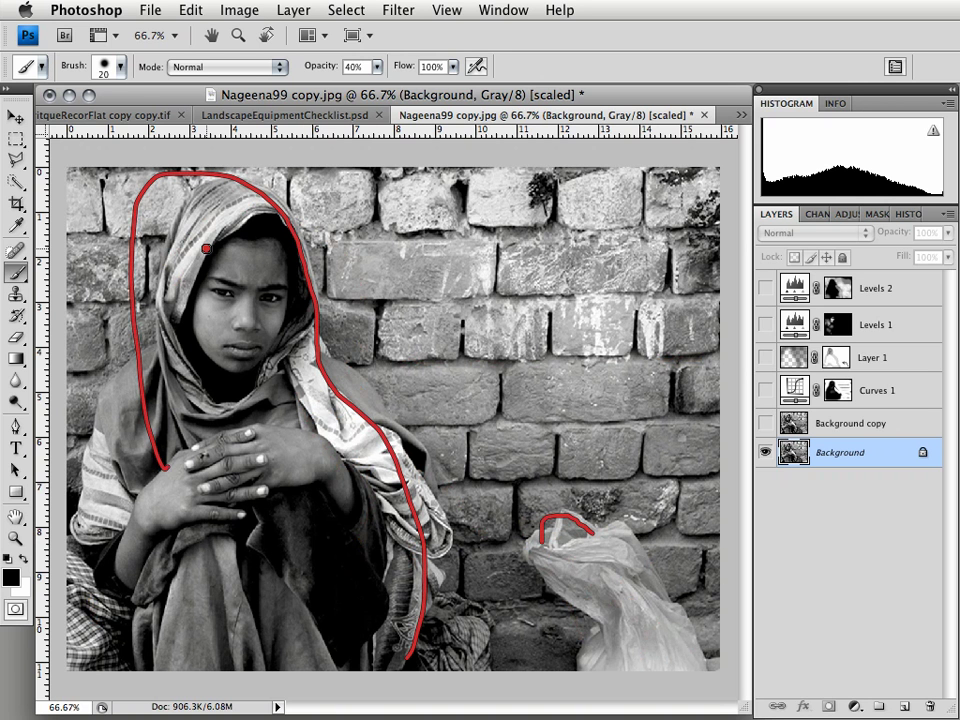
left_click_drag(206, 248, 298, 290)
key("Escape")
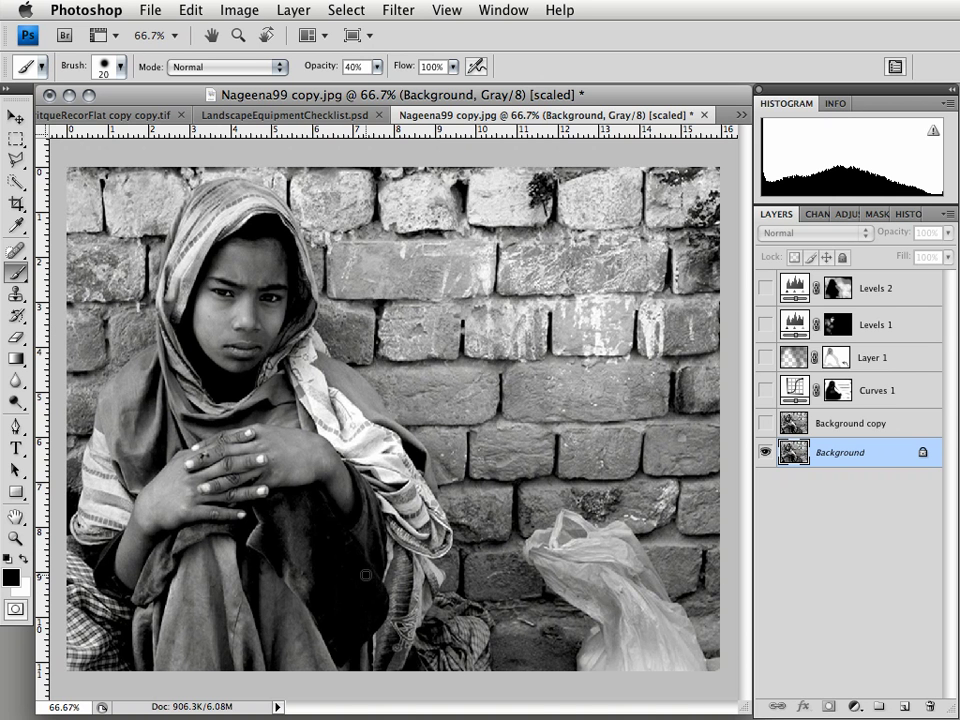
left_click(419, 573)
left_click_drag(535, 567, 643, 660)
left_click(574, 619)
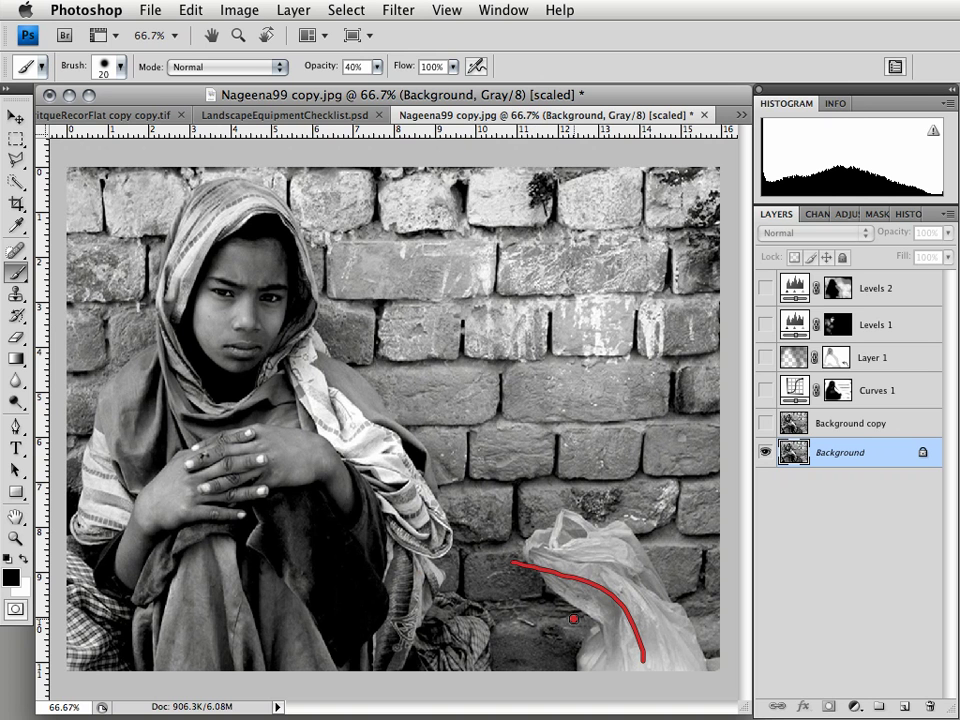
left_click(383, 544)
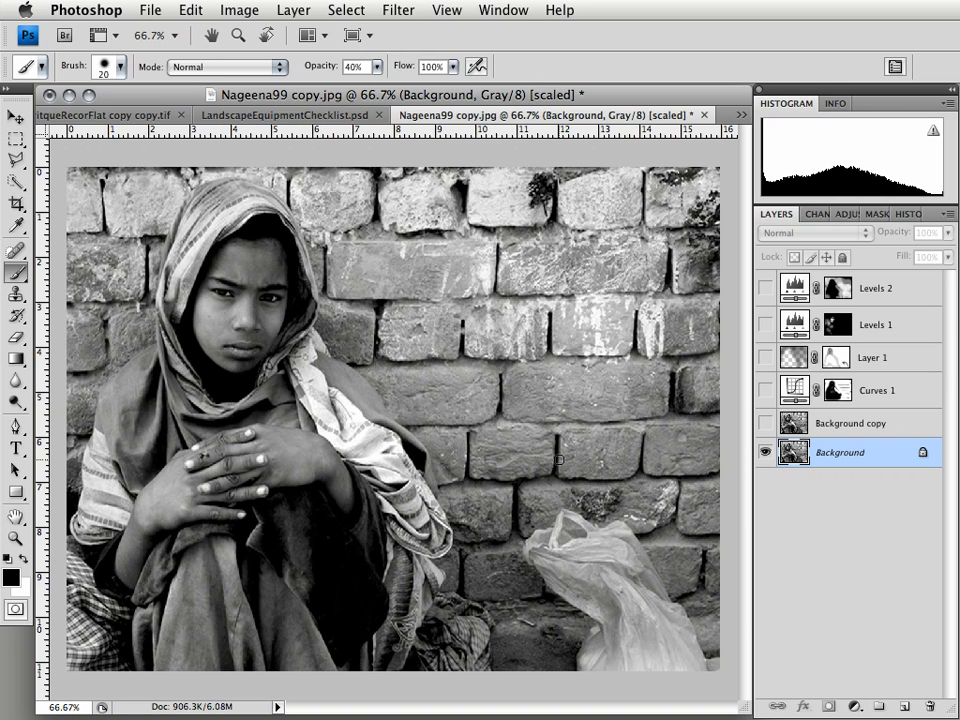
Add a Curves adjustment above the Background layer, raise its shadows and pull its highlight point to input 87, output 61
left_click(846, 214)
left_click(866, 270)
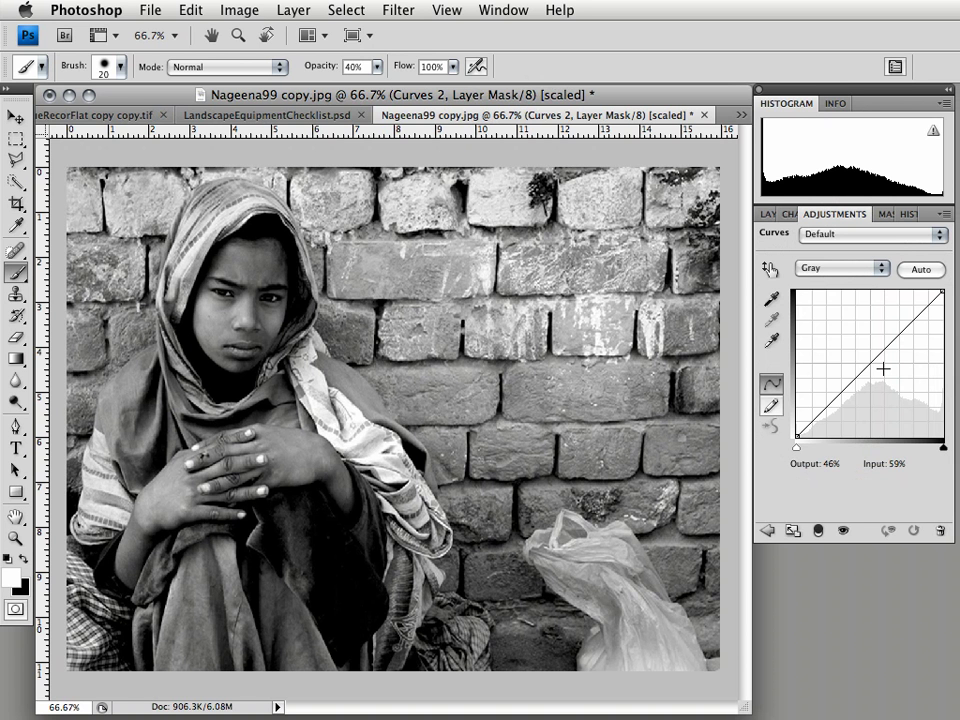
left_click(838, 392)
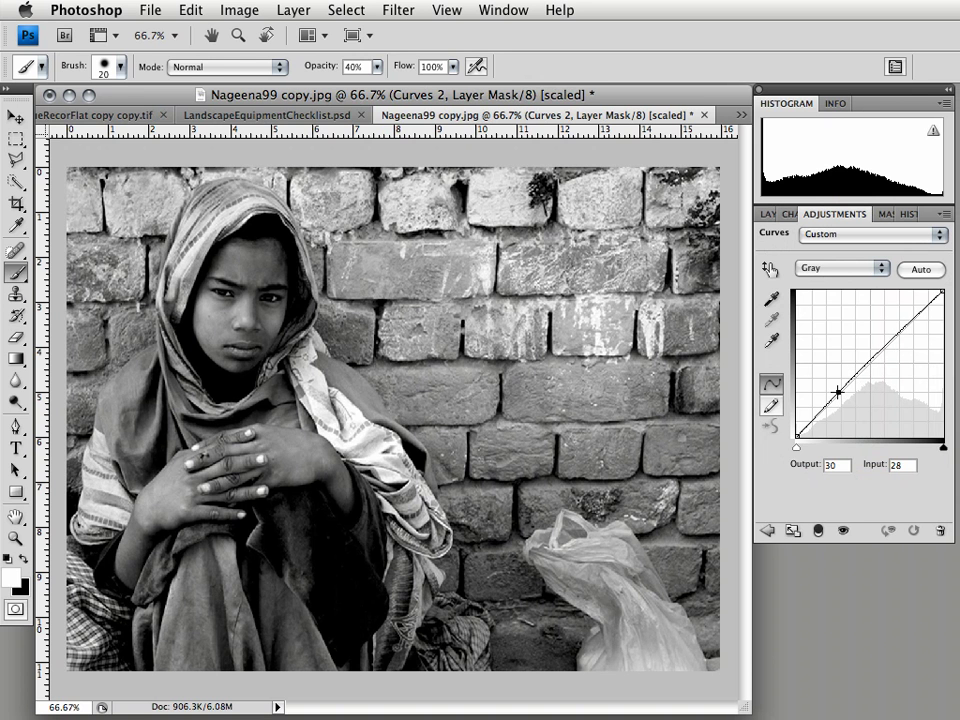
left_click_drag(838, 392, 829, 376)
left_click_drag(908, 307, 923, 349)
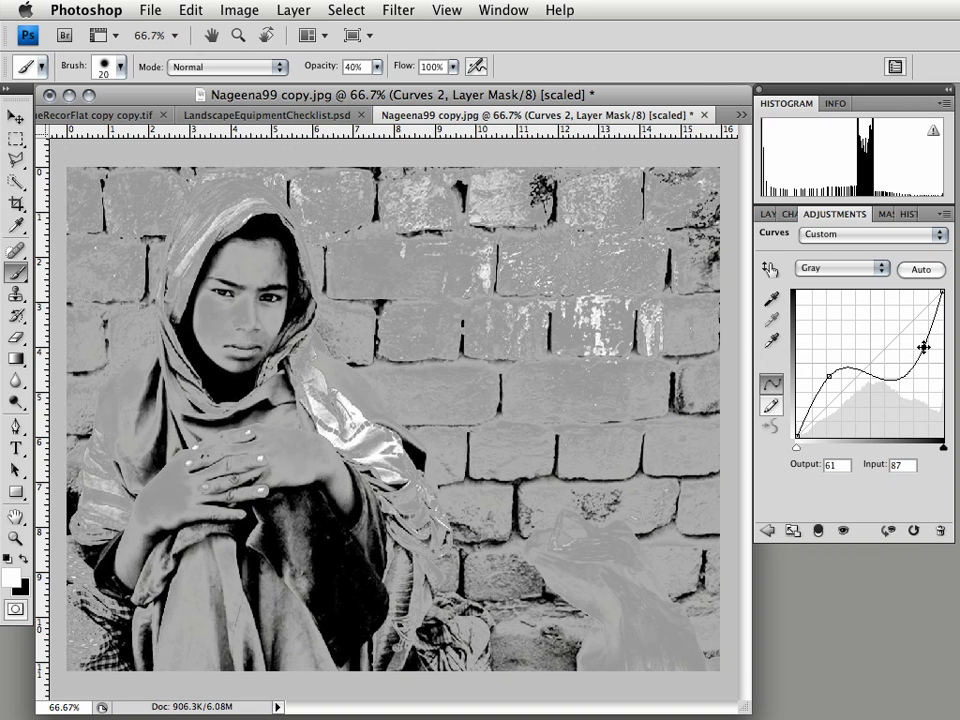
Reshape the curve into a steep contrast curve, then flatten the midtones again with the upper point at input 84, output 56
left_click_drag(923, 347, 894, 315)
left_click_drag(829, 376, 870, 398)
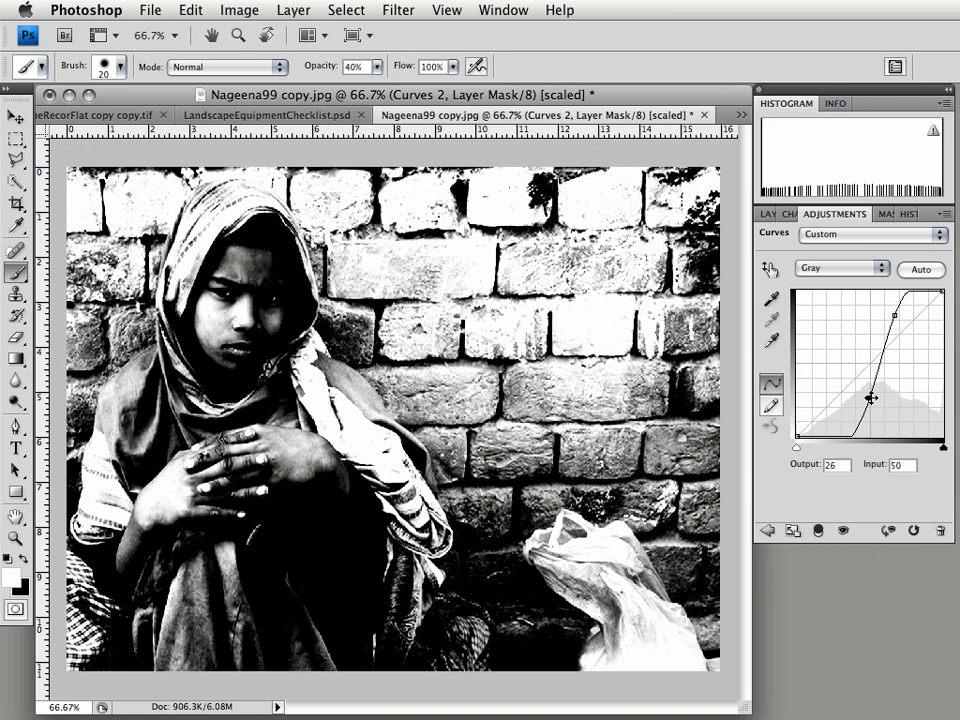
left_click_drag(871, 398, 824, 359)
left_click(896, 317)
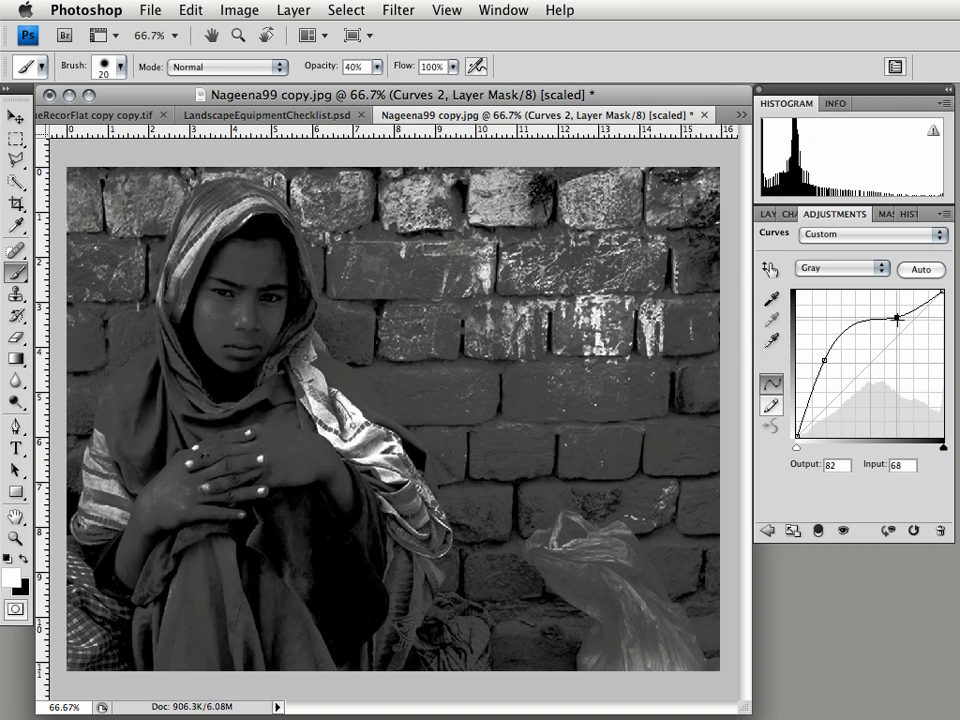
left_click_drag(898, 318, 919, 355)
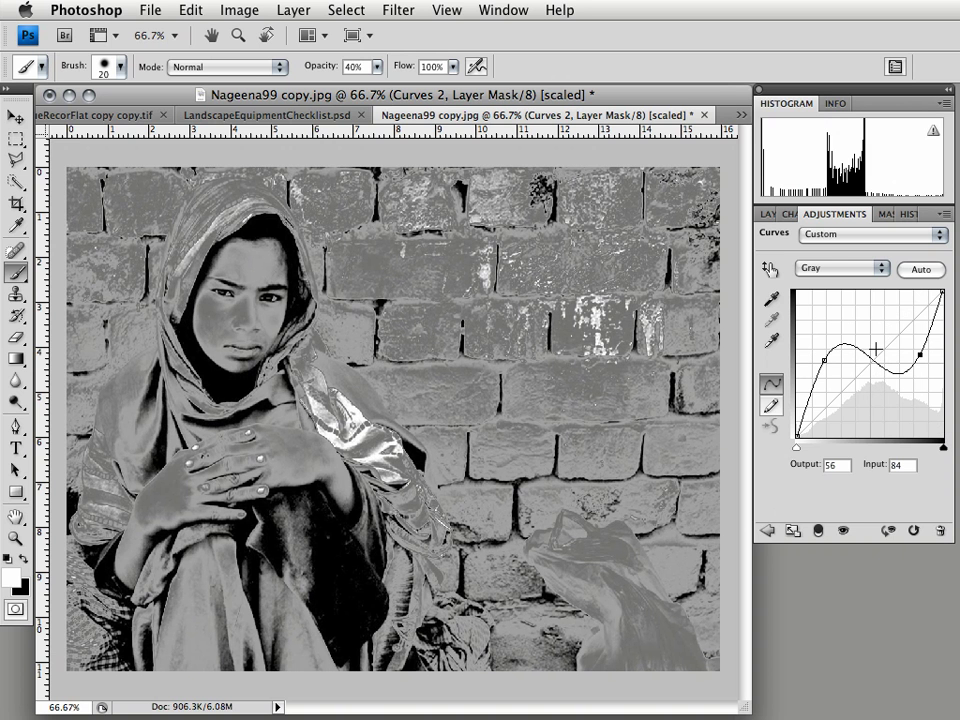
Delete the new Curves adjustment layer directly above the Background layer
left_click(768, 531)
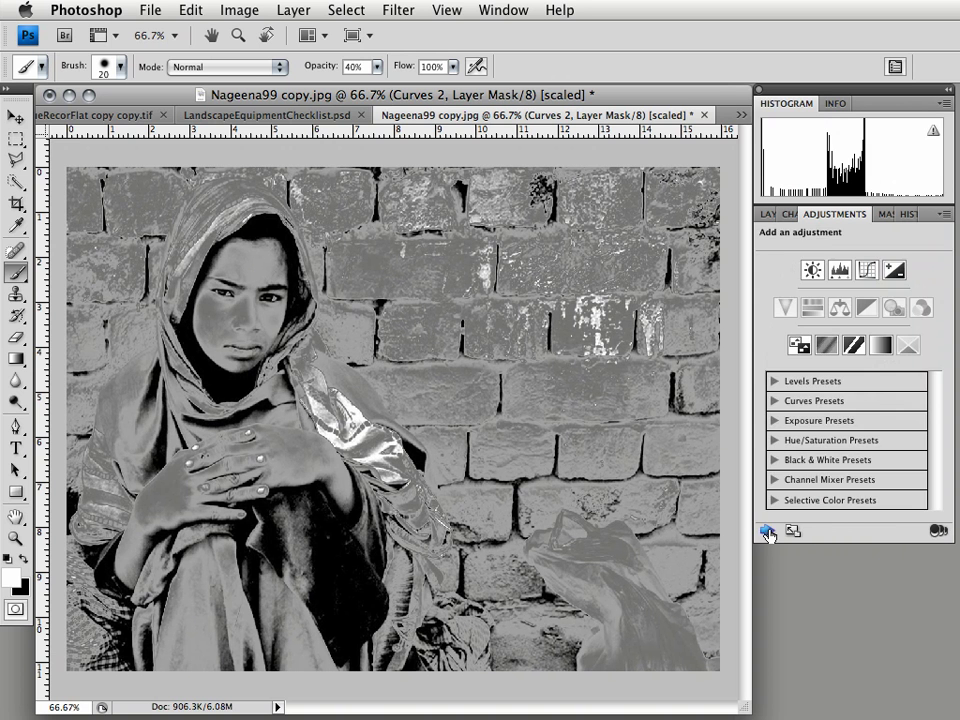
left_click(771, 214)
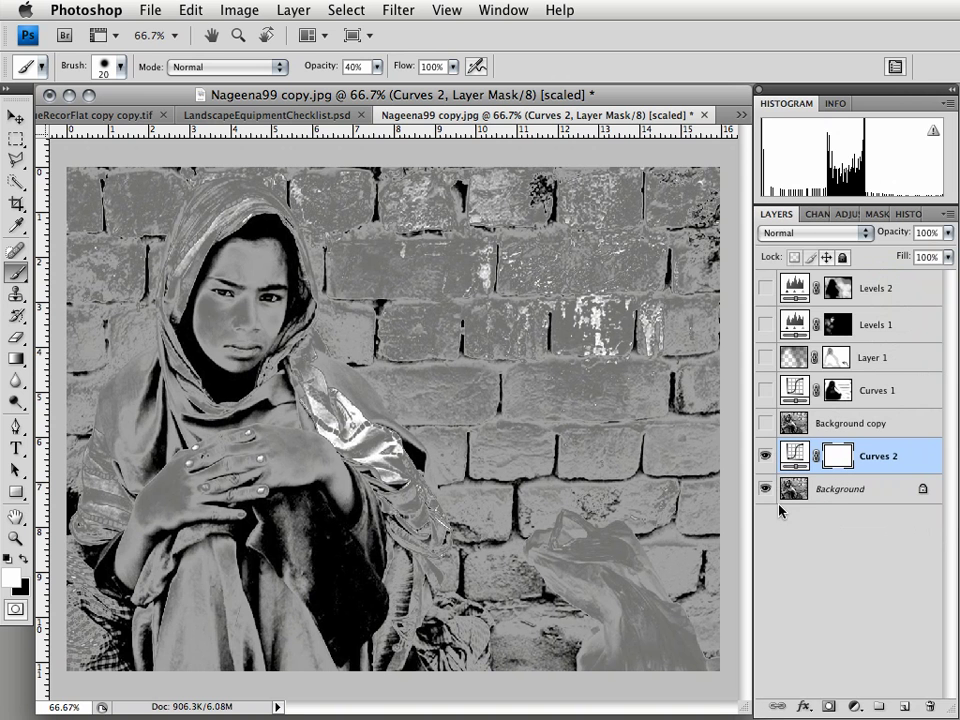
left_click_drag(779, 510, 928, 705)
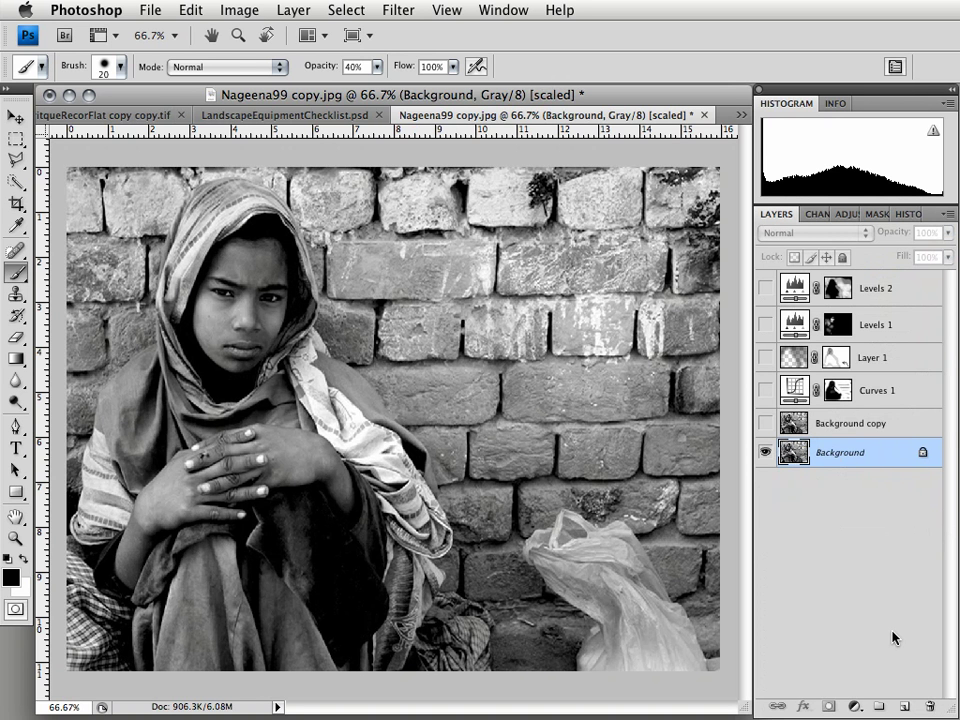
Show the Background copy and Curves 1 layers, inspect the Curves 1 curve, and compare the photo with that adjustment off and on
left_click(766, 423)
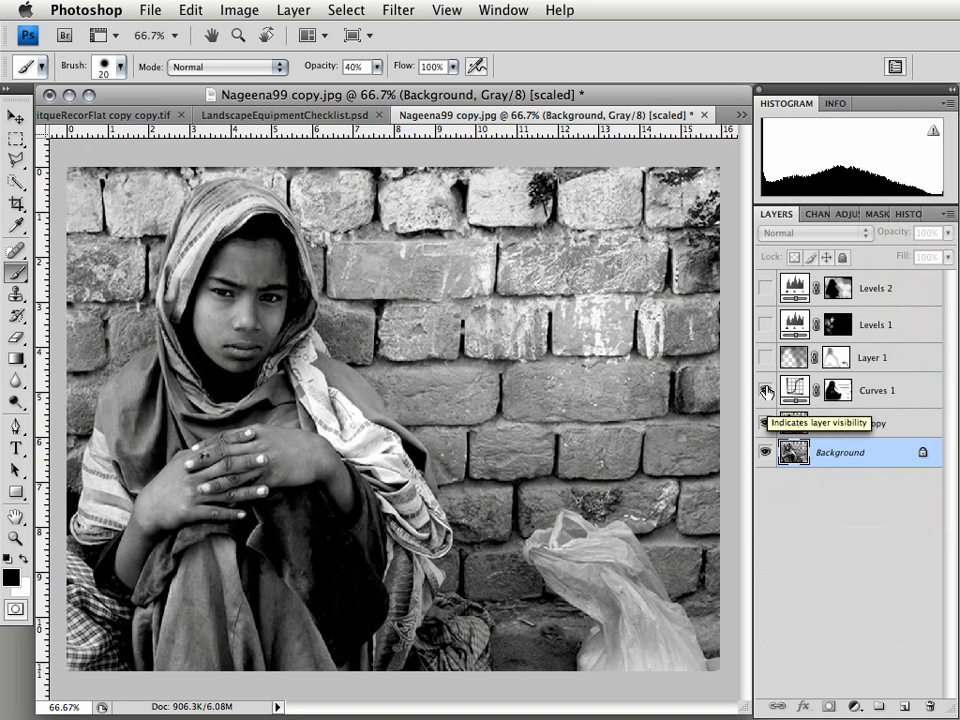
left_click(766, 390)
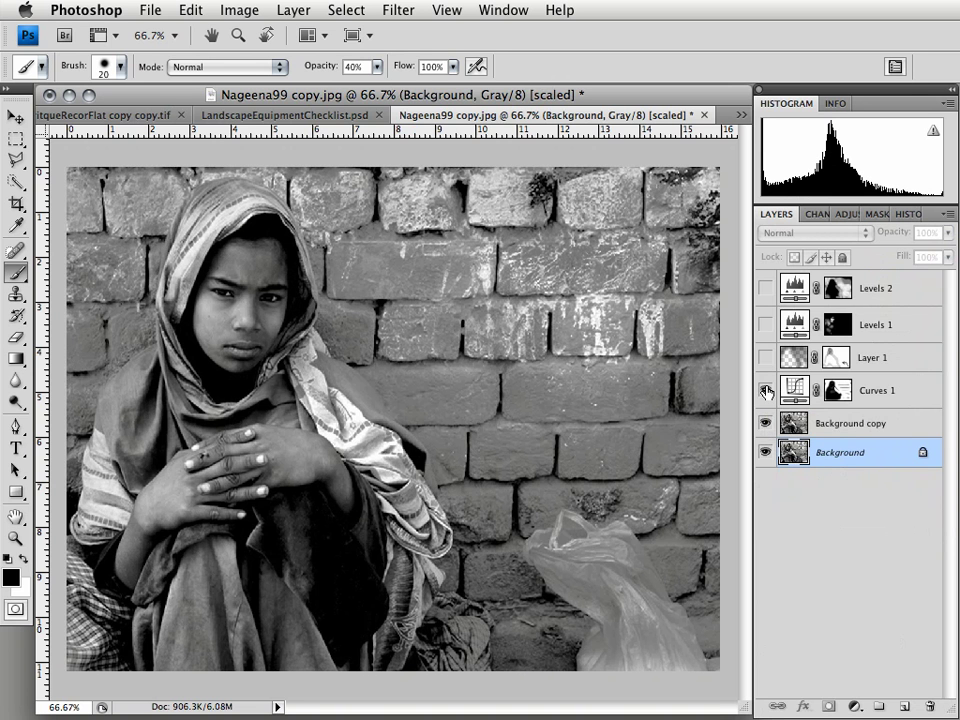
left_click(791, 388)
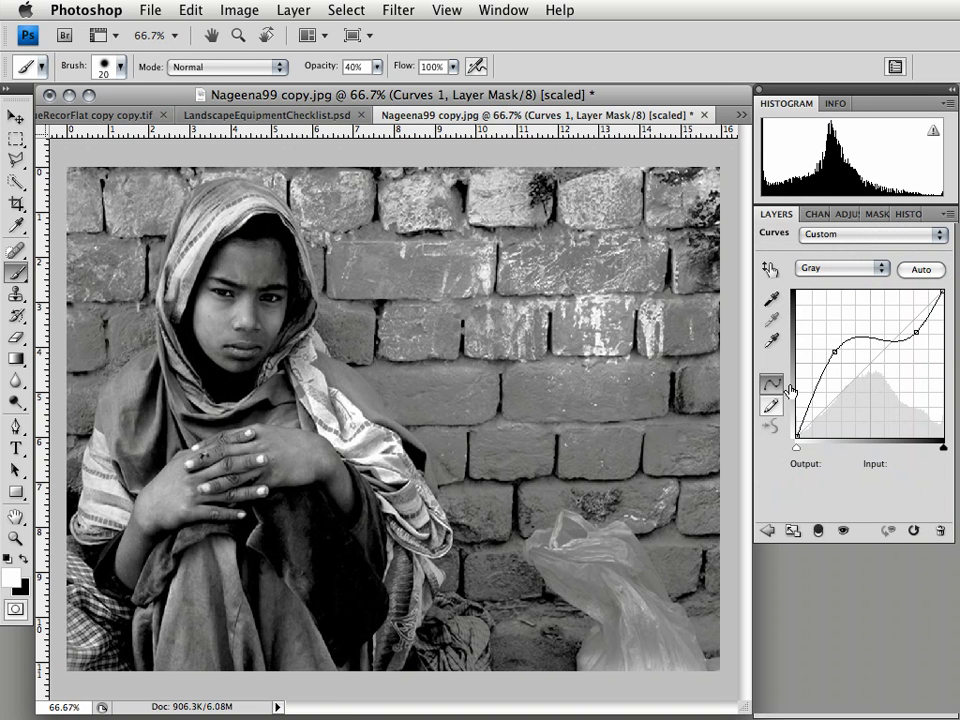
left_click(768, 214)
left_click(766, 391)
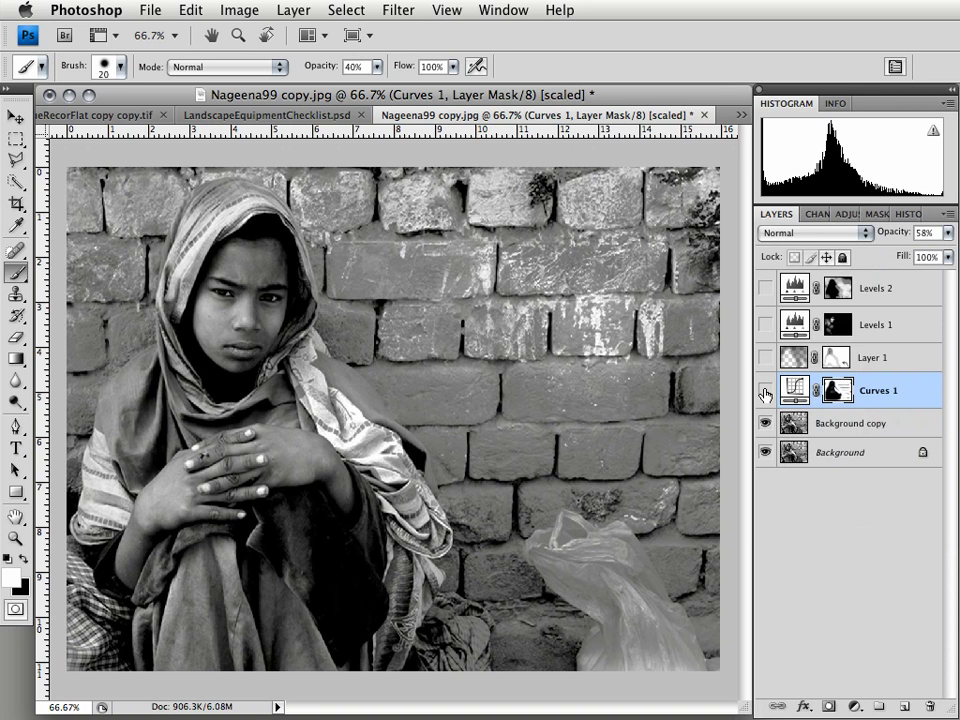
left_click(766, 394)
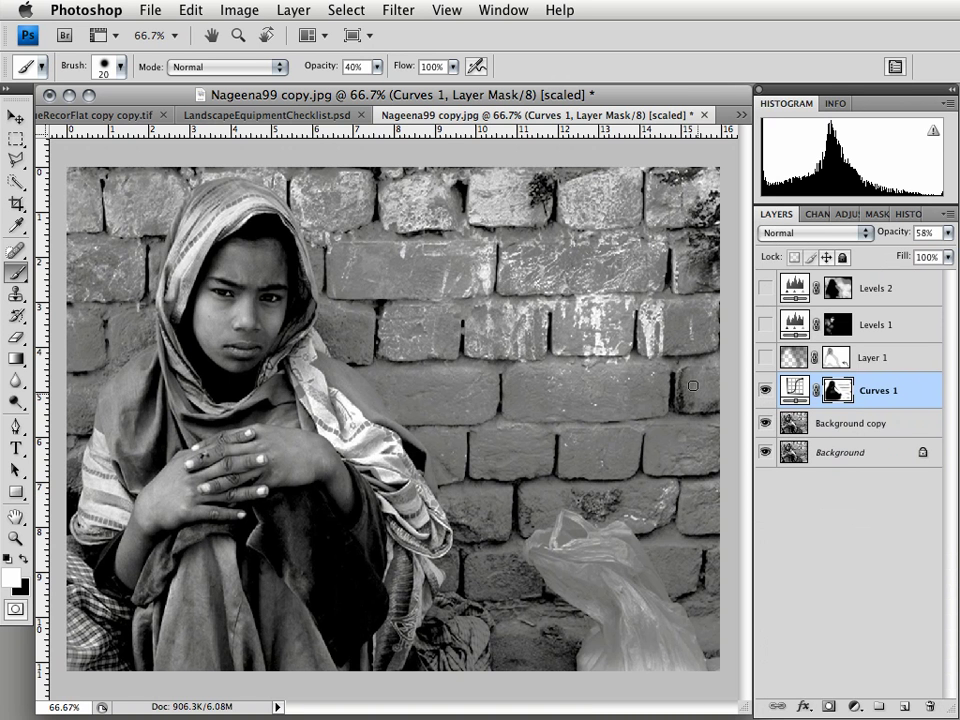
Show Layer 1, Levels 1 and Levels 2, comparing the photo with Levels 1 off and on
left_click(764, 358)
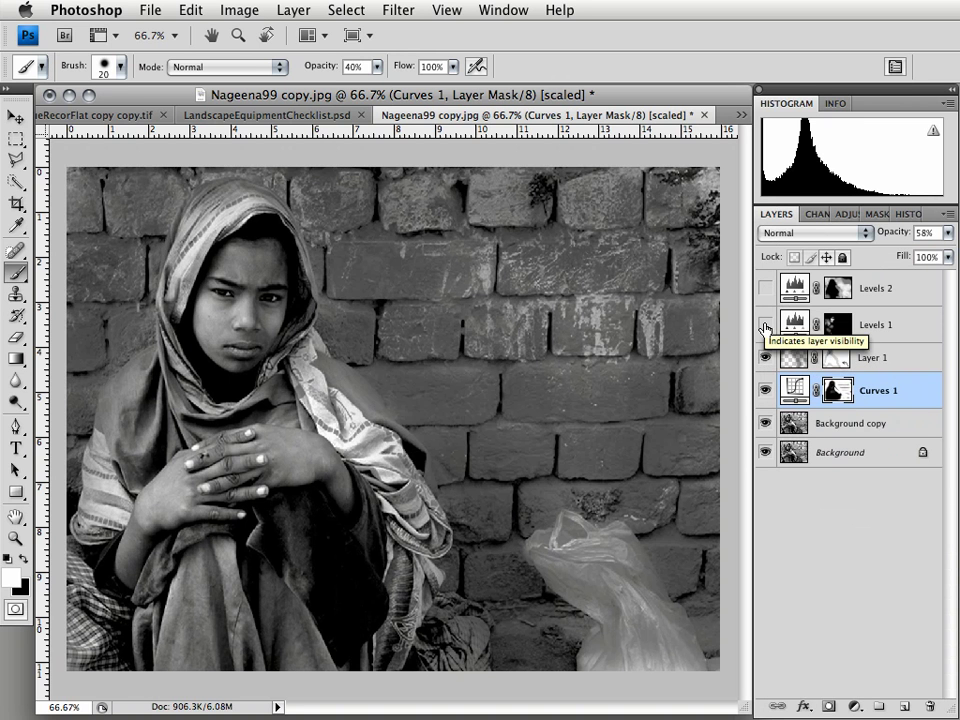
left_click(765, 326)
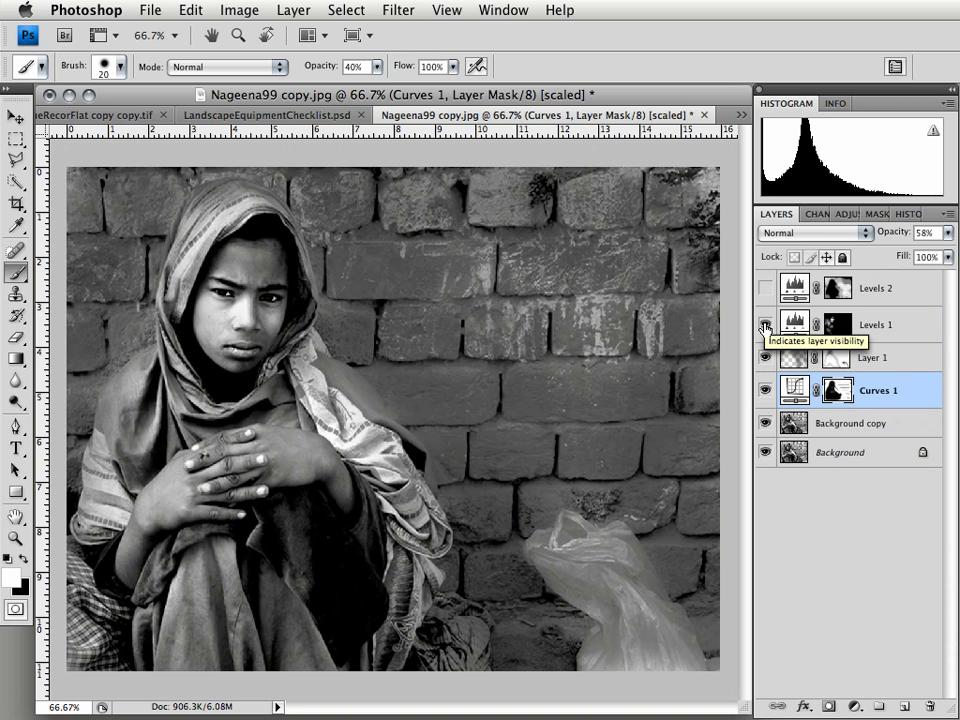
left_click(765, 326)
left_click(765, 327)
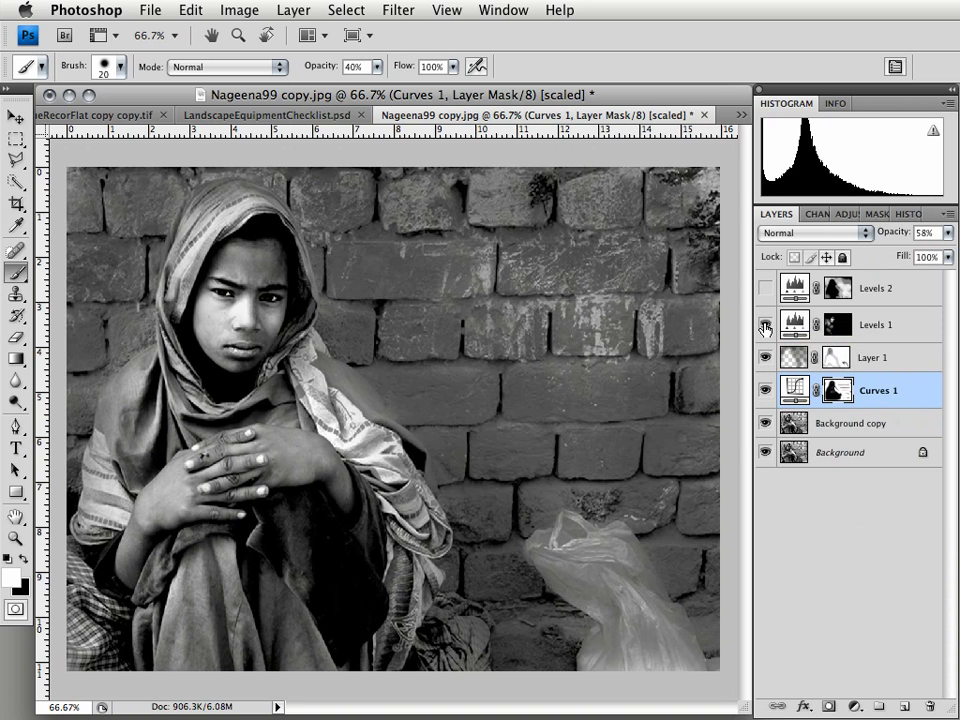
left_click(765, 289)
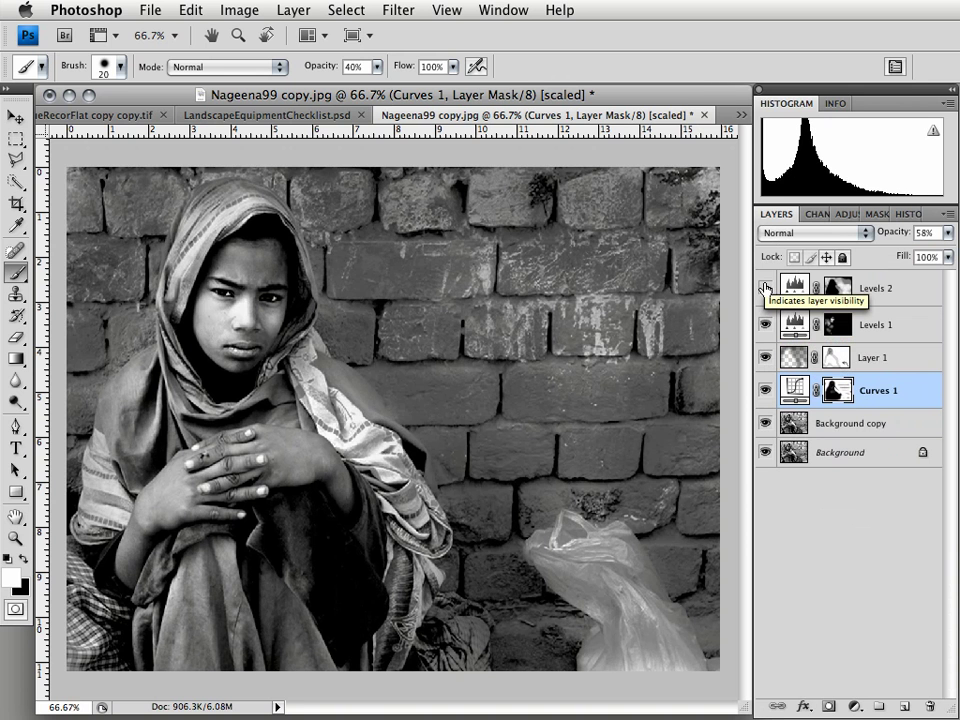
left_click(766, 288)
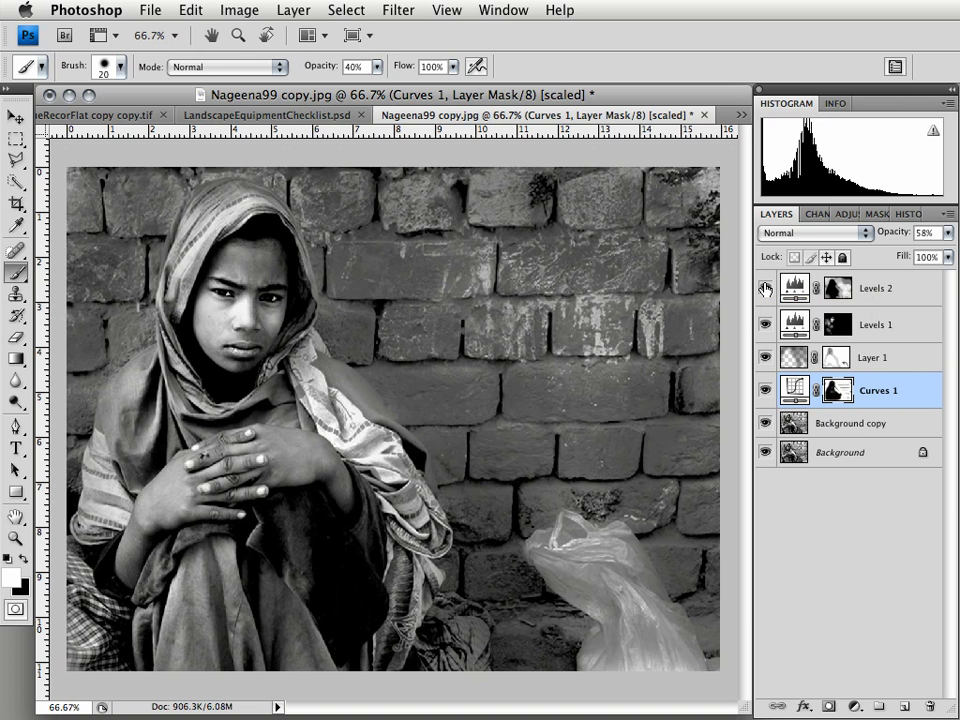
Compare the original Background photo alone with the full stack of adjustment layers, leaving all layers shown
left_click(766, 457, "alt")
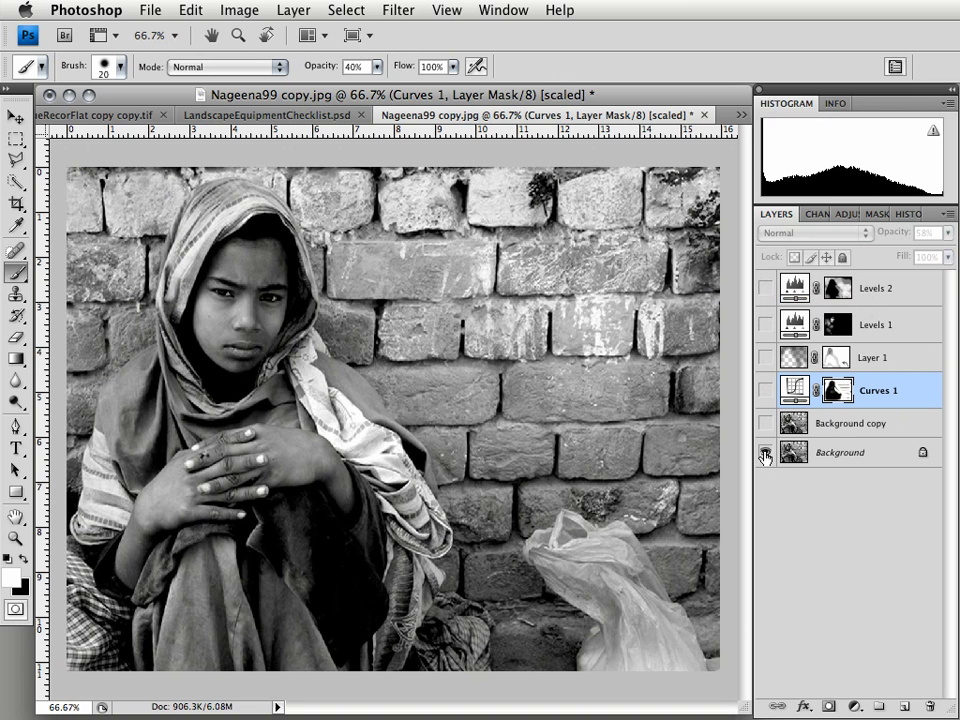
left_click(766, 457, "alt")
left_click(766, 457, "alt")
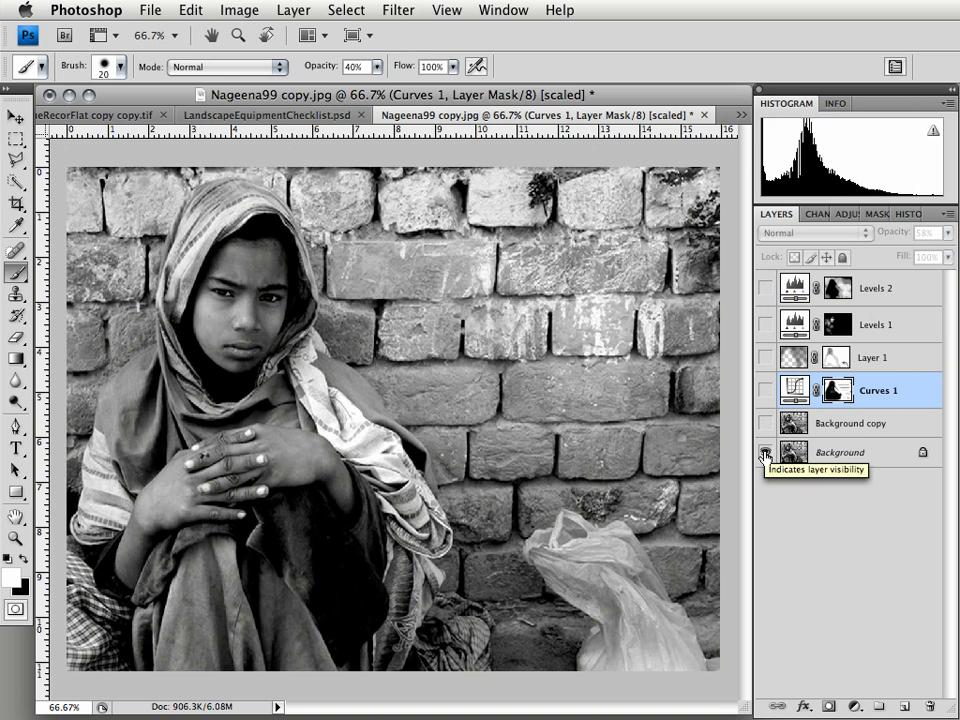
left_click(766, 457, "alt")
left_click(766, 457, "alt")
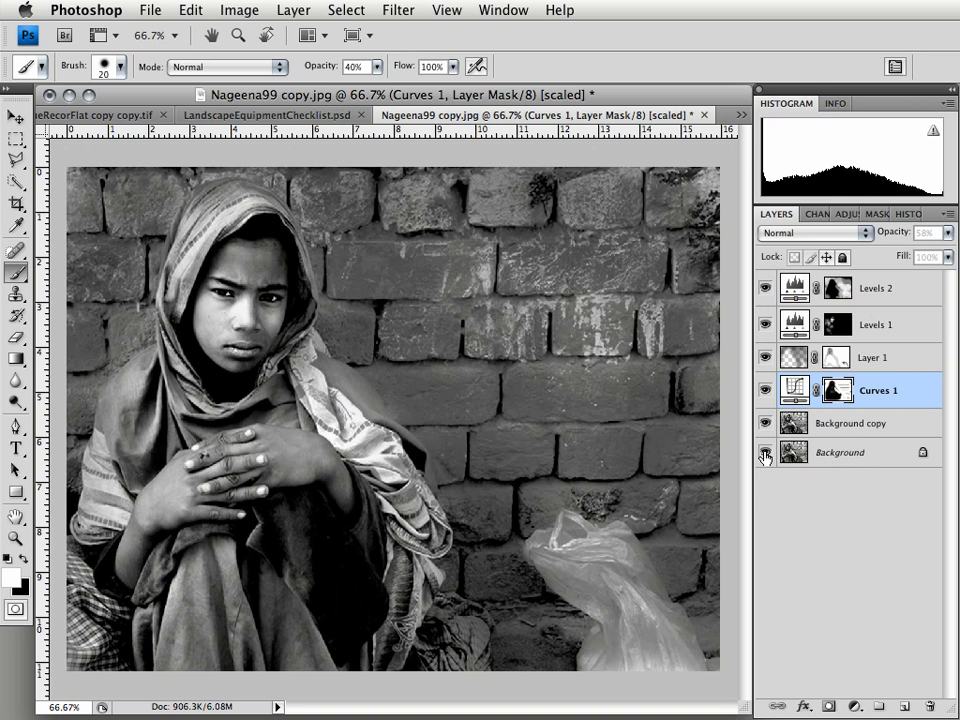
left_click(766, 457, "alt")
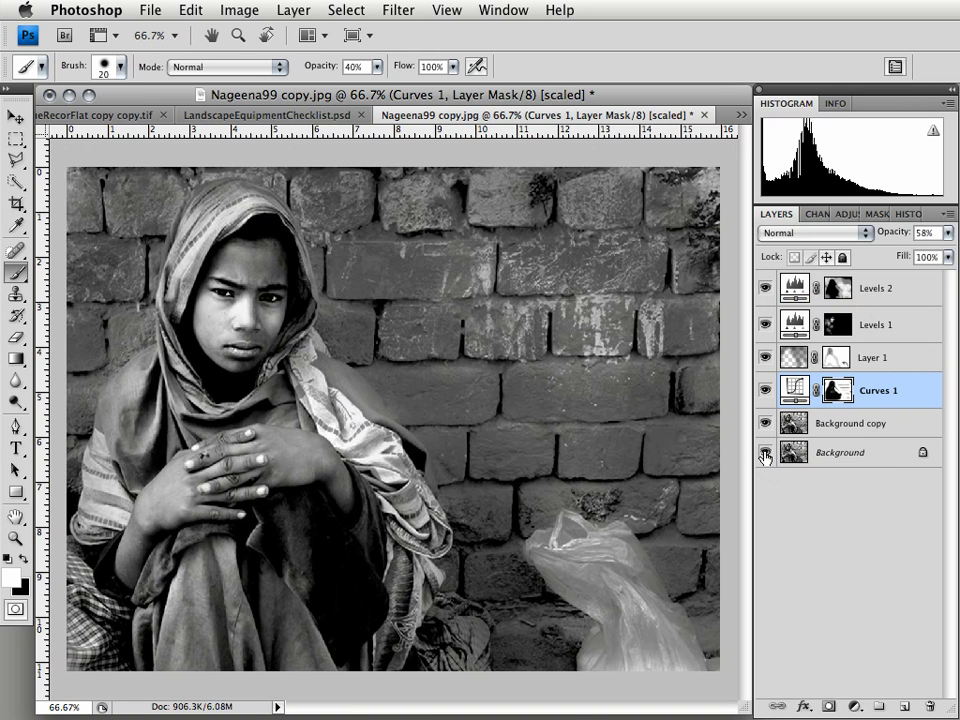
Merge all layers above the Background into one layer, keeping the Background separate, and show the Background again
left_click(766, 456)
key("shift+super+e")
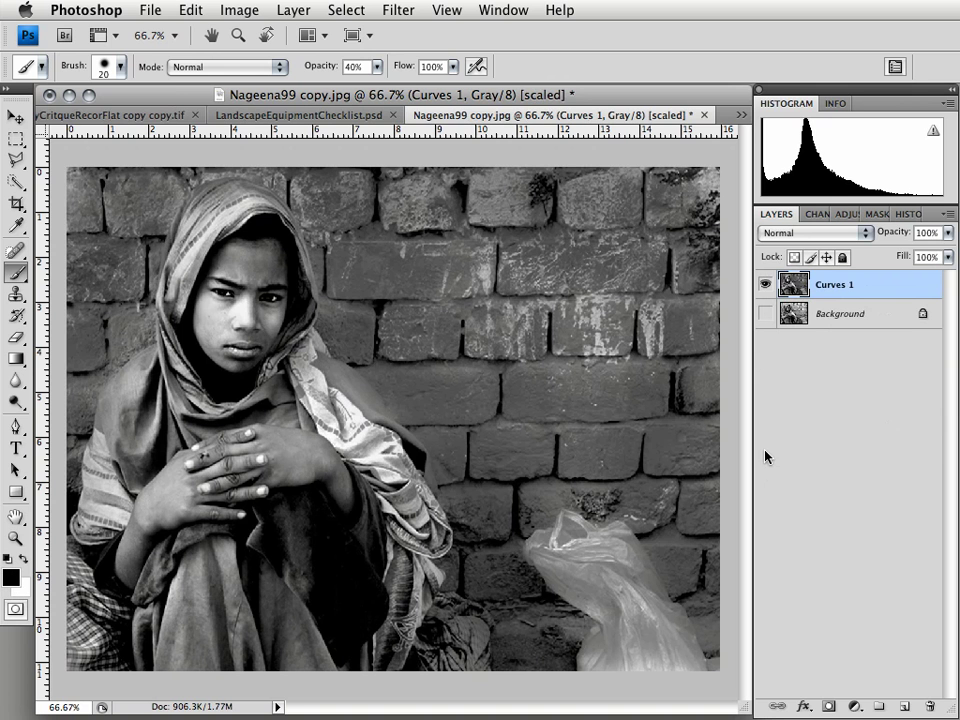
left_click(766, 315)
Compare the photo with the merged Curves 1 layer off and on, and reduce that layer's opacity to 81%
left_click(764, 286)
left_click(764, 287)
left_click_drag(950, 238, 928, 256)
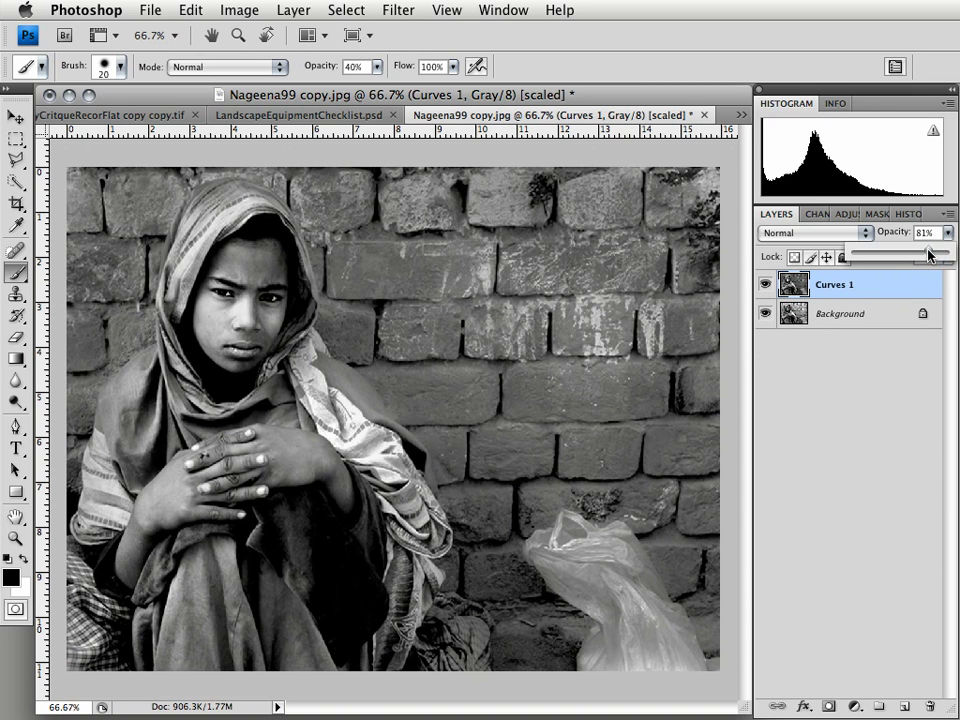
Examine the wall, face and clothing tones by repeatedly comparing the photo with the merged Curves 1 layer off and on
left_click(766, 287)
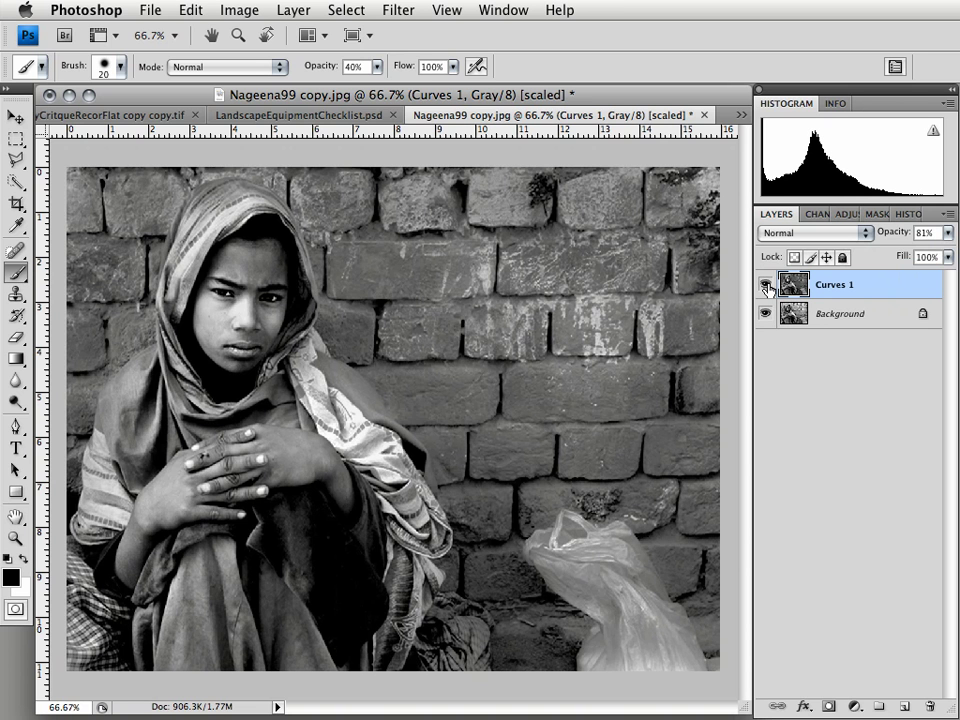
left_click(766, 287)
left_click(766, 287)
left_click(766, 286)
left_click(766, 286)
left_click(766, 286)
left_click(766, 286)
left_click(766, 287)
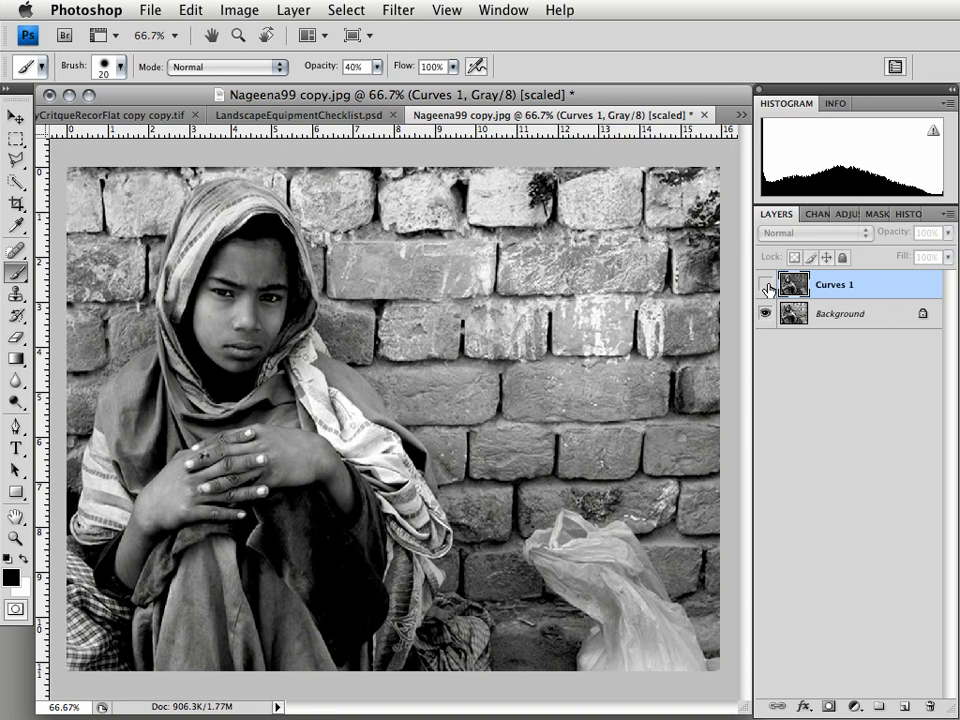
left_click(766, 287)
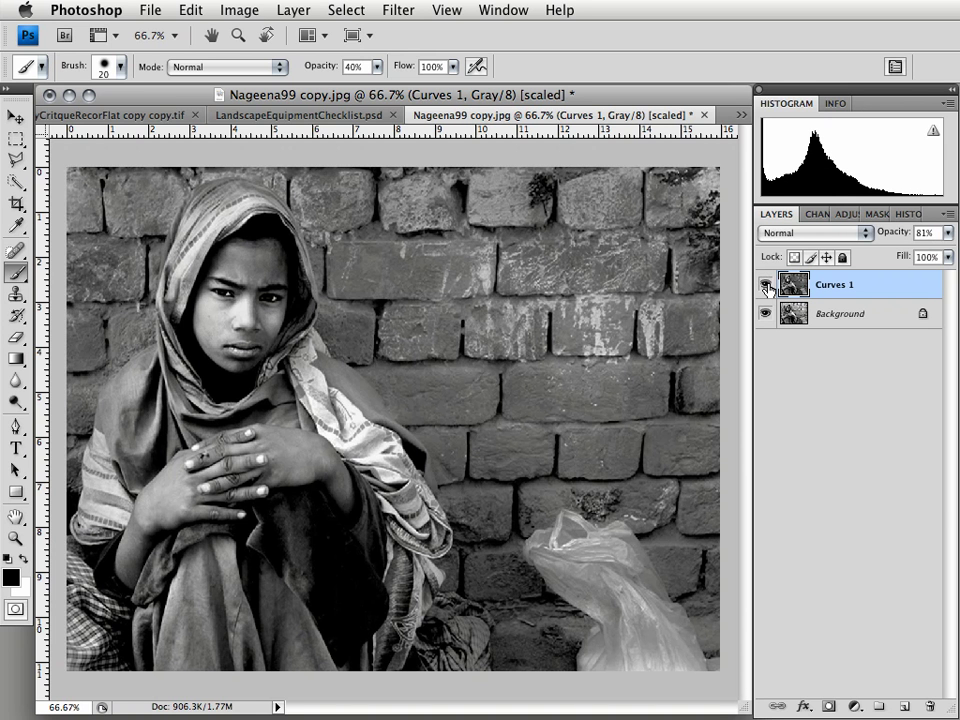
left_click(766, 287)
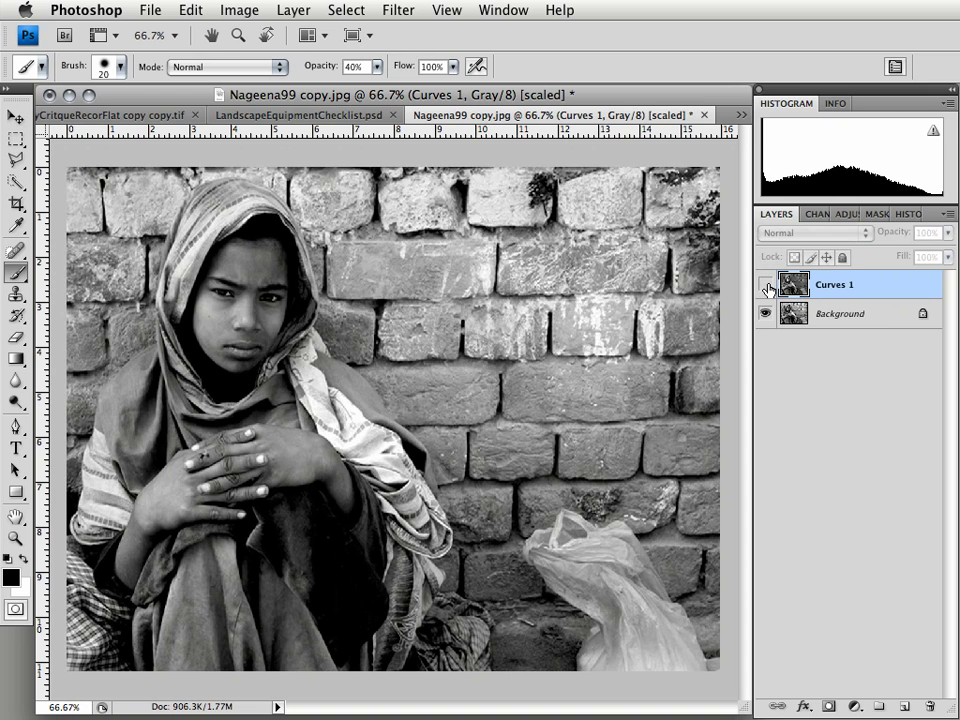
left_click(766, 287)
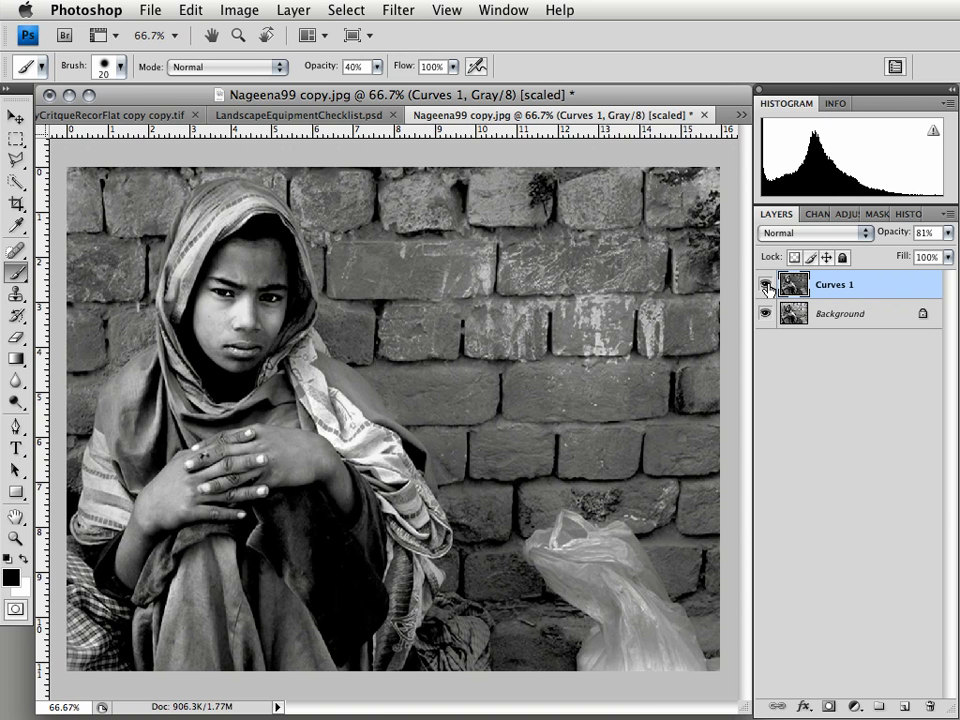
left_click(766, 285)
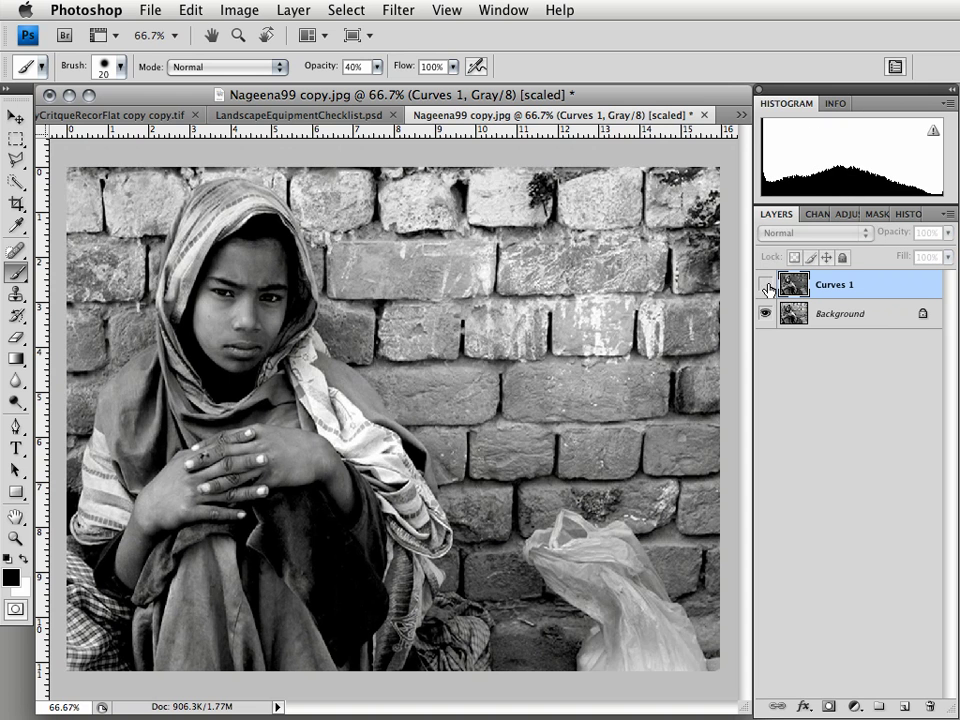
left_click(766, 285)
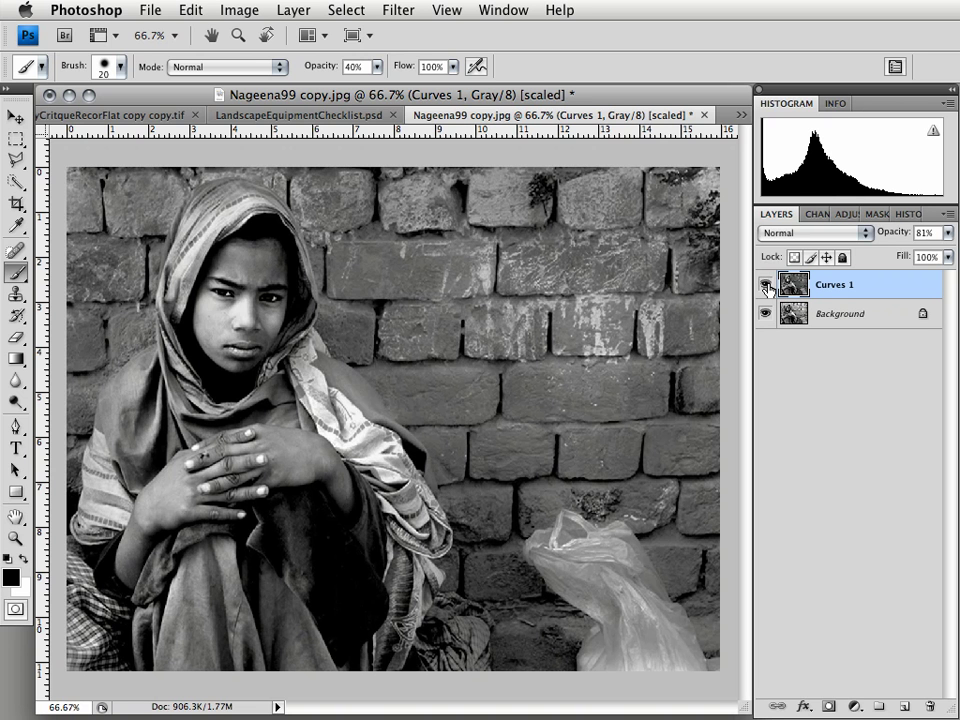
left_click(765, 286)
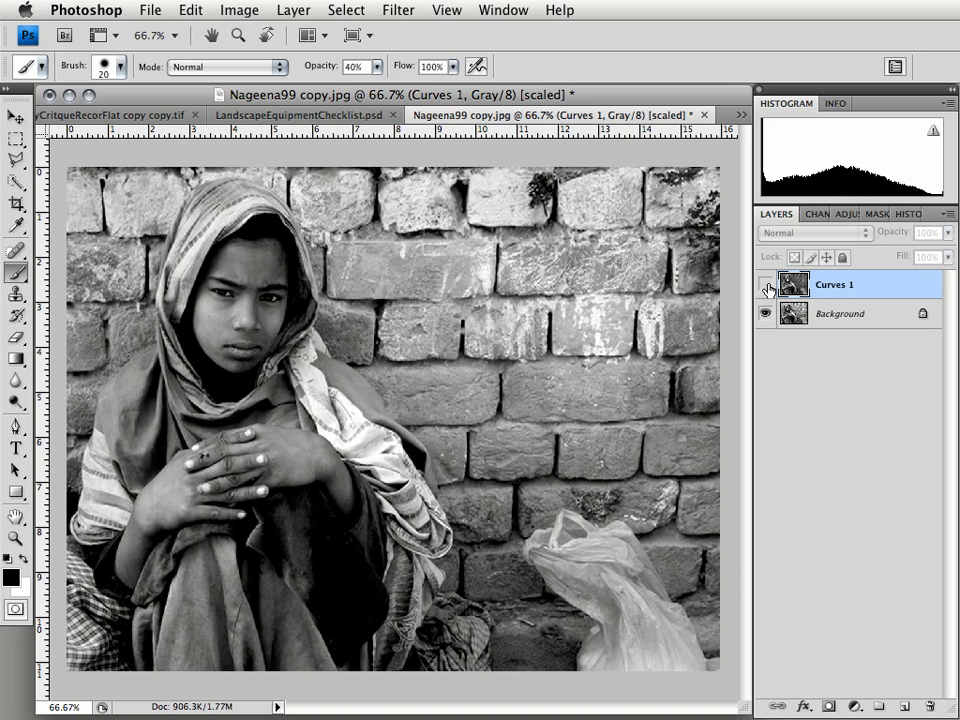
left_click(765, 286)
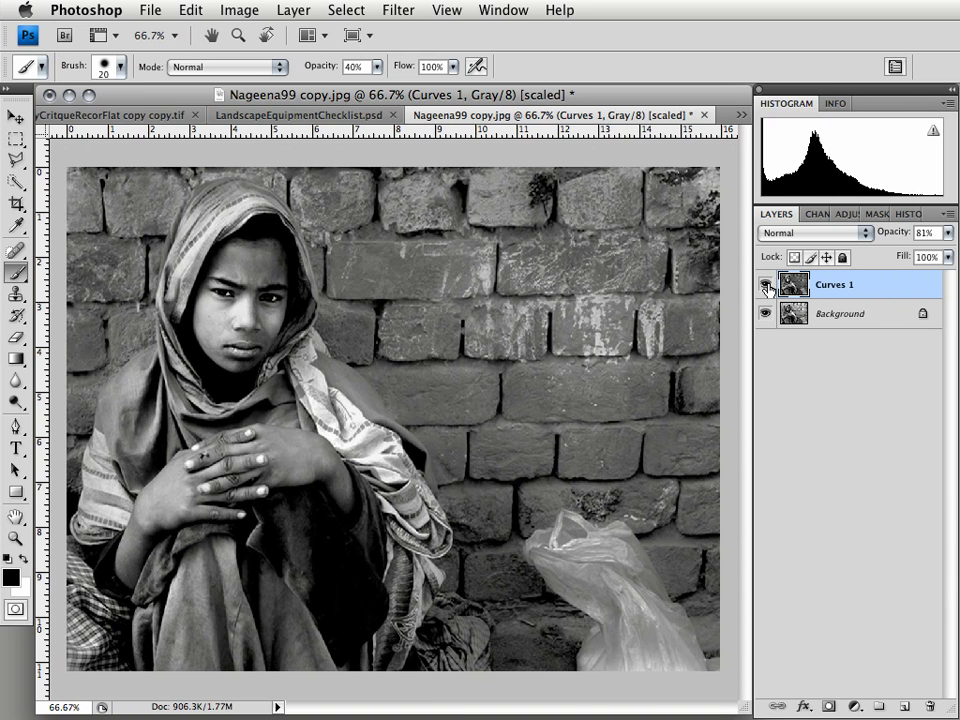
Hide the merged Curves 1 layer after a last comparison and switch to the TMEDailyCritqueRecorFlat copy copy.tif document
left_click(765, 285)
left_click(766, 286)
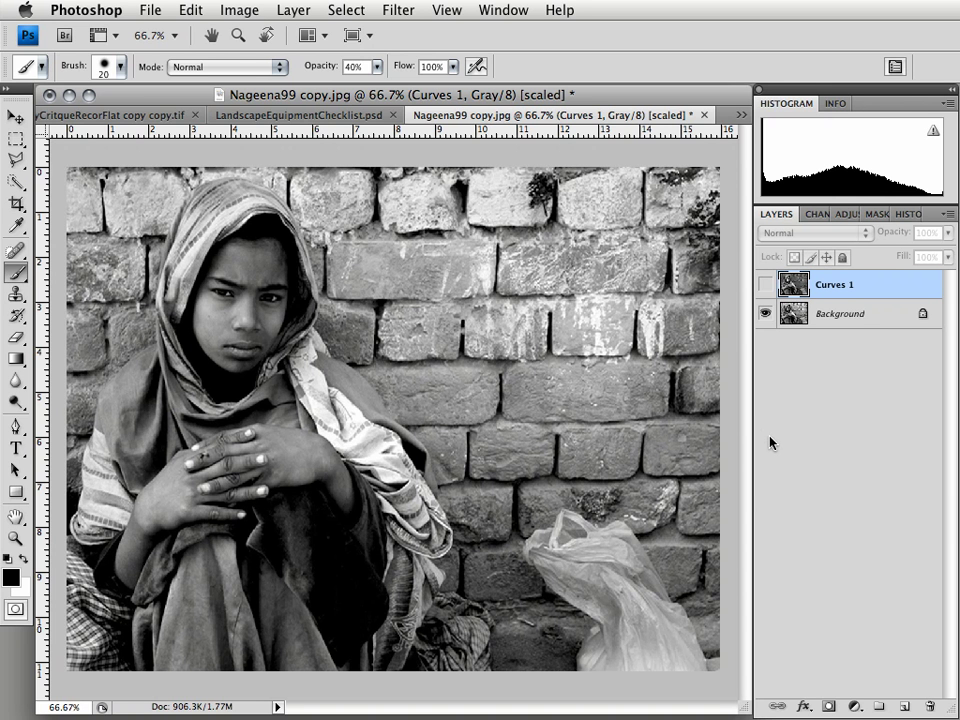
left_click(145, 116)
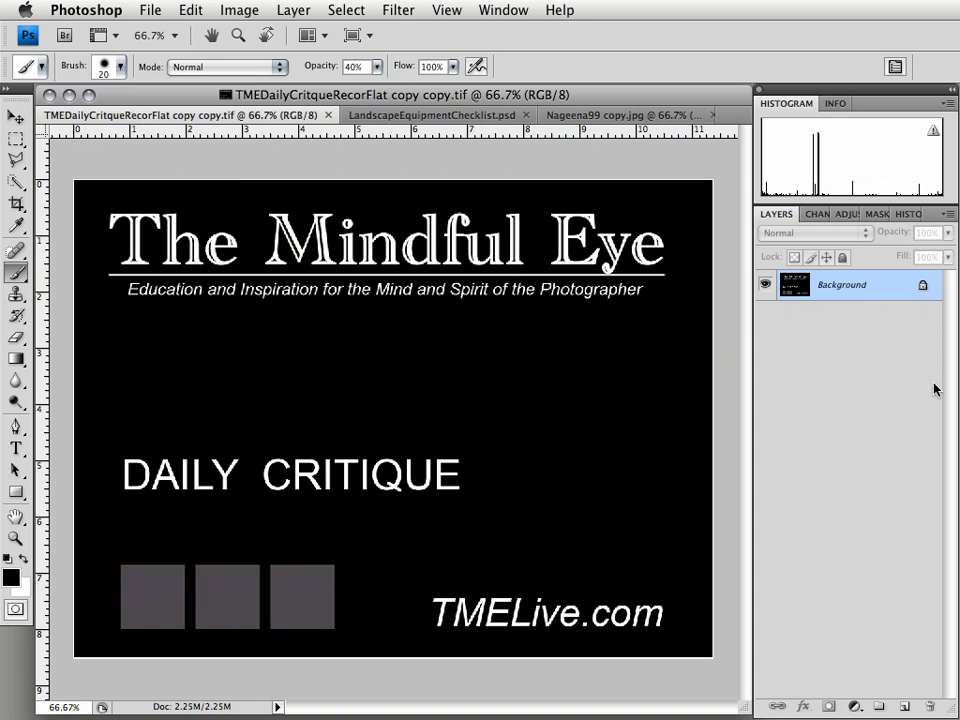